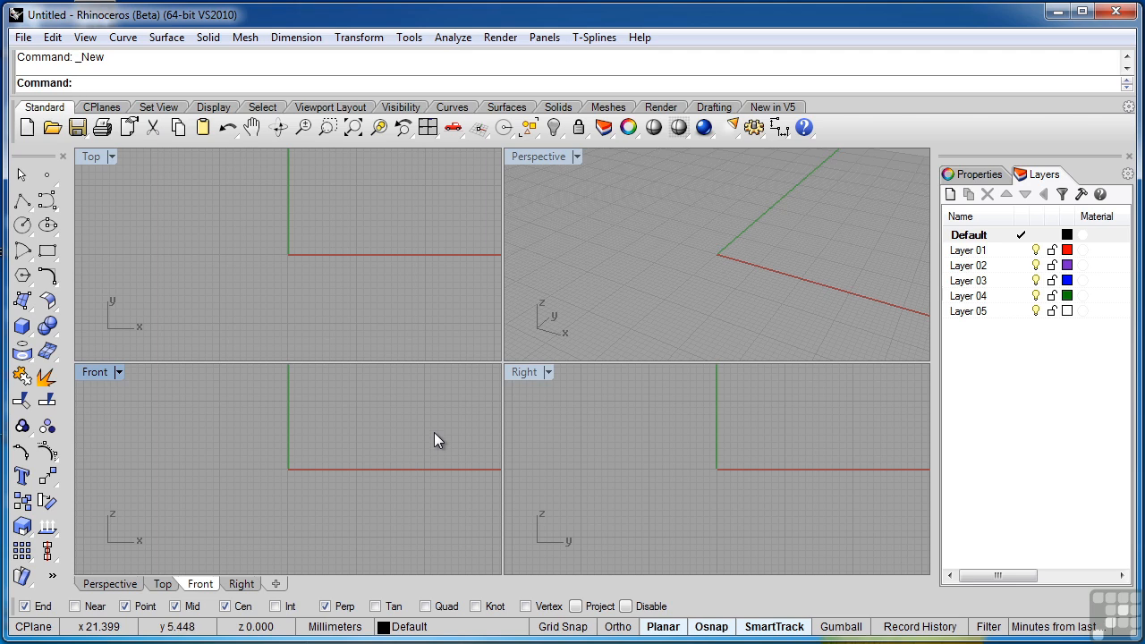
- Open the model file Mixed Up.3dm from the Chapter 2 sample files folder
{"action": "left_click", "coordinate": [52, 130]}
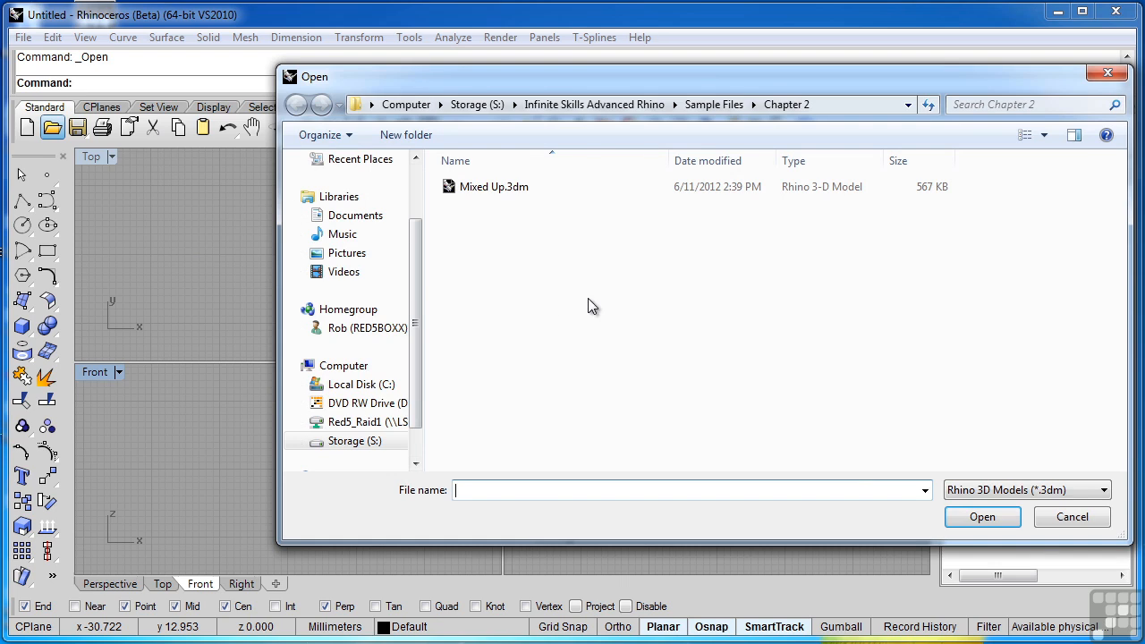
{"action": "left_click", "coordinate": [490, 190]}
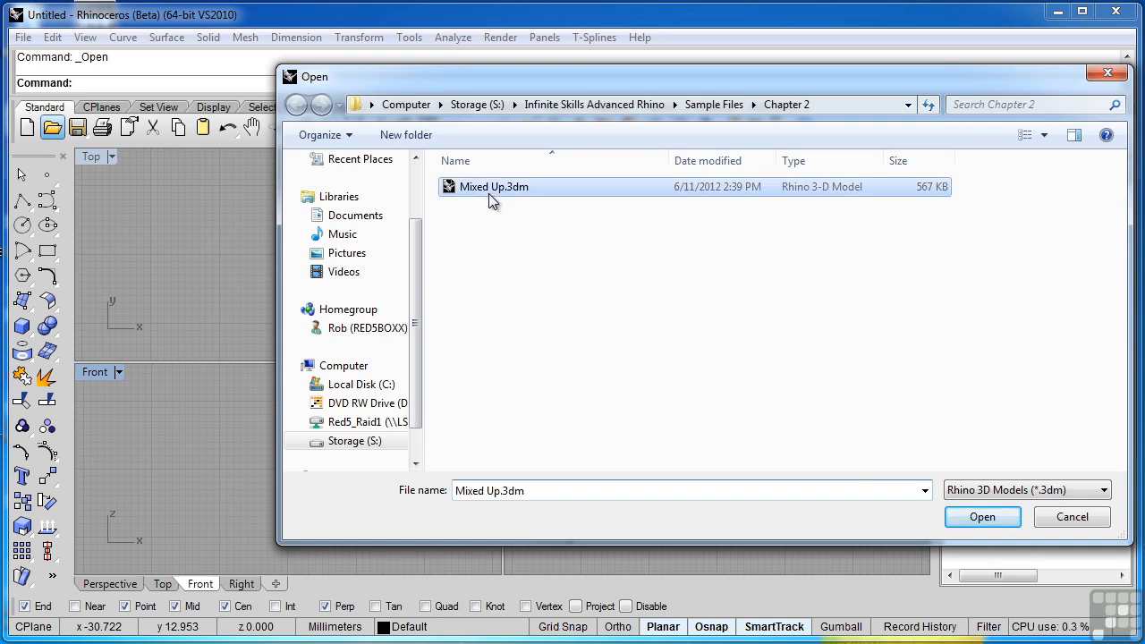
{"action": "left_click", "coordinate": [1009, 527]}
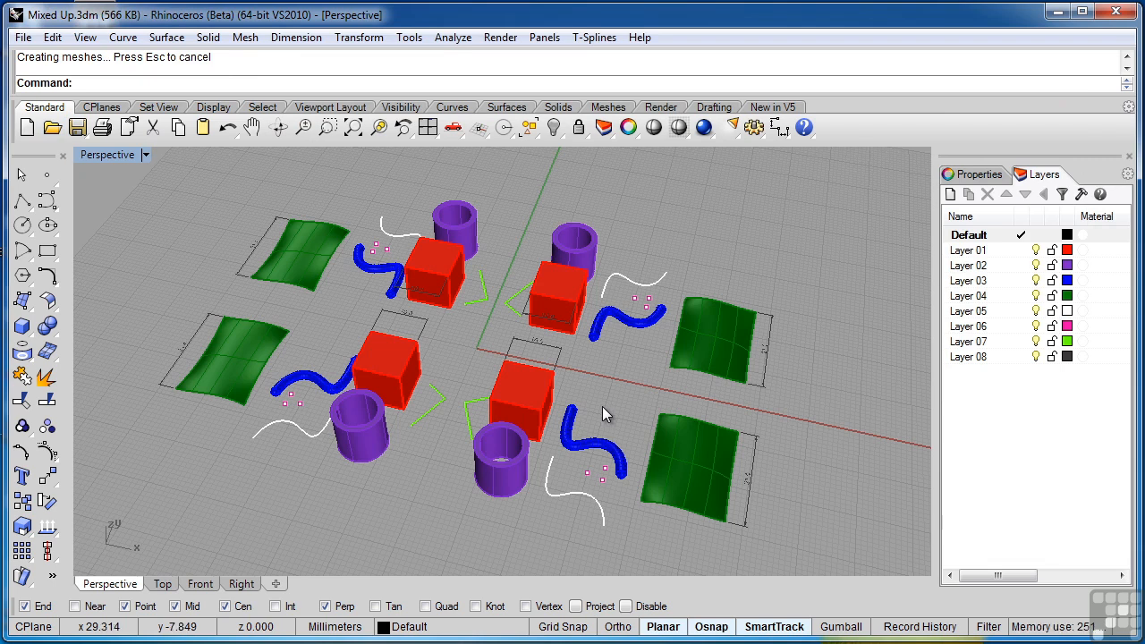
- Build a selection from the far-left green surface, two red boxes, a purple tube and a blue pipe, and clear it
{"action": "left_click", "coordinate": [314, 276]}
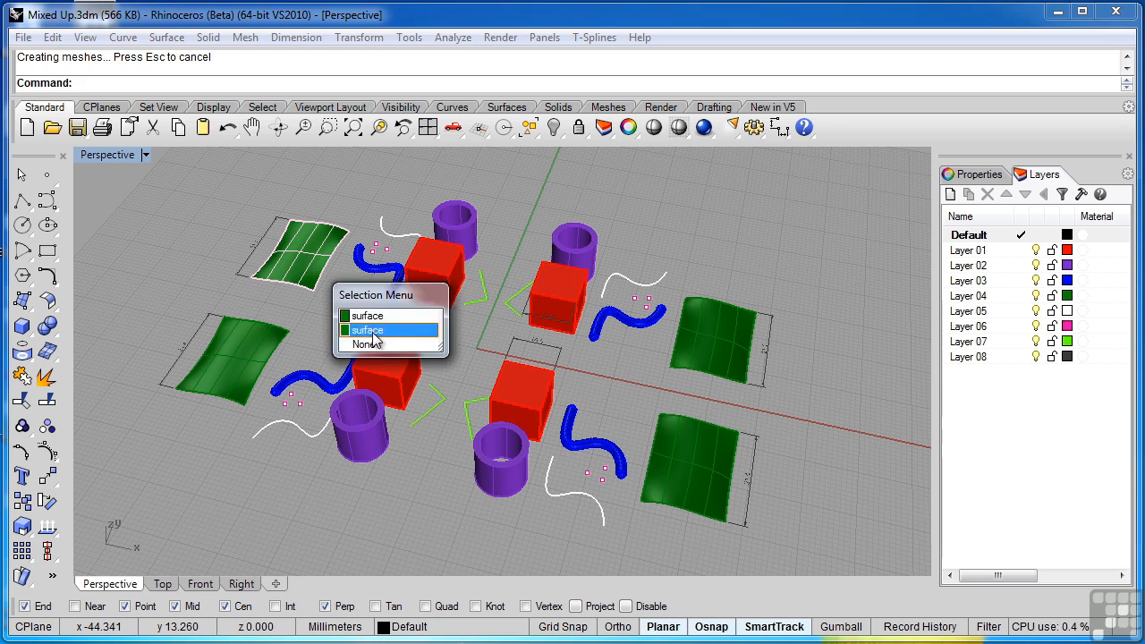
{"action": "left_click", "coordinate": [372, 332]}
{"action": "left_click", "coordinate": [453, 266], "text": "shift"}
{"action": "left_click", "coordinate": [488, 301]}
{"action": "left_click", "coordinate": [501, 402], "text": "shift"}
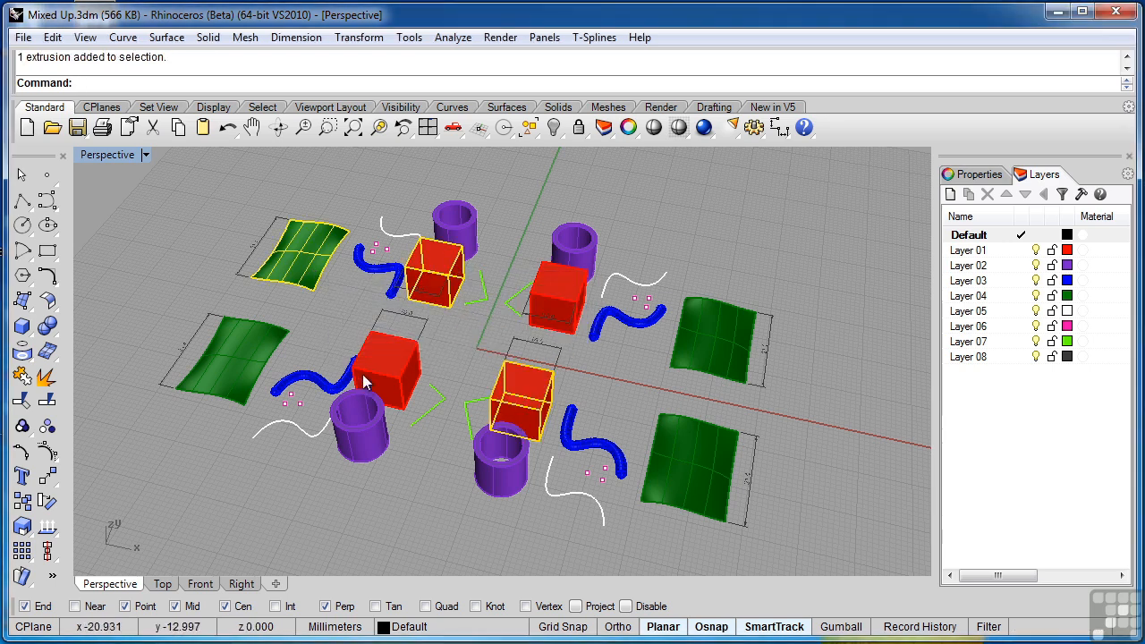
{"action": "left_click", "coordinate": [348, 422], "text": "shift"}
{"action": "left_click", "coordinate": [338, 376], "text": "shift"}
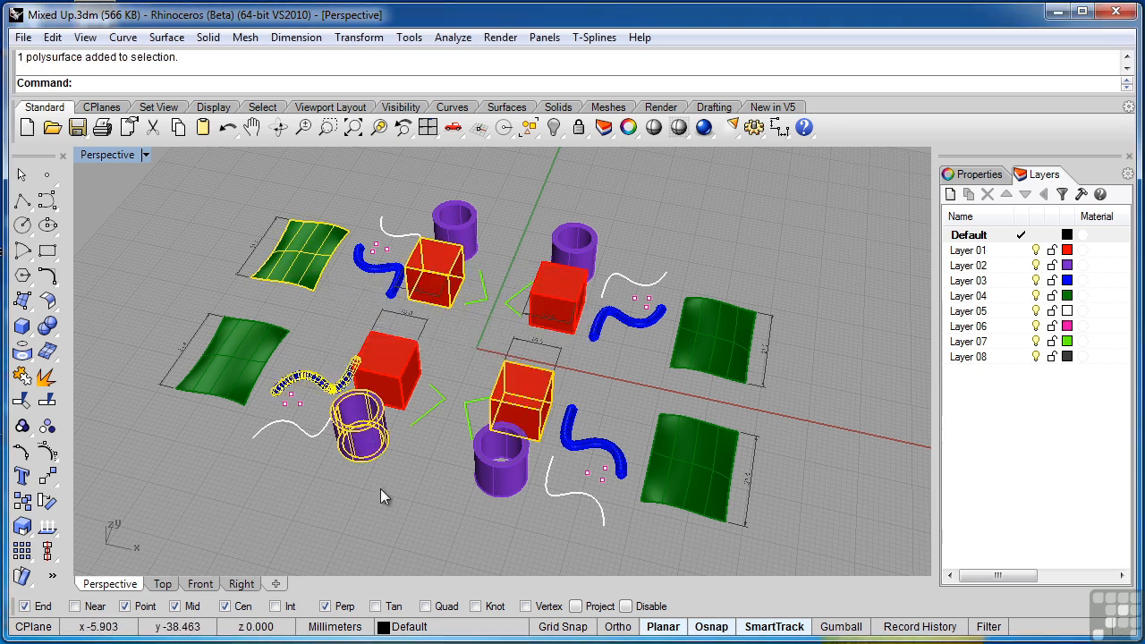
{"action": "left_click", "coordinate": [428, 489]}
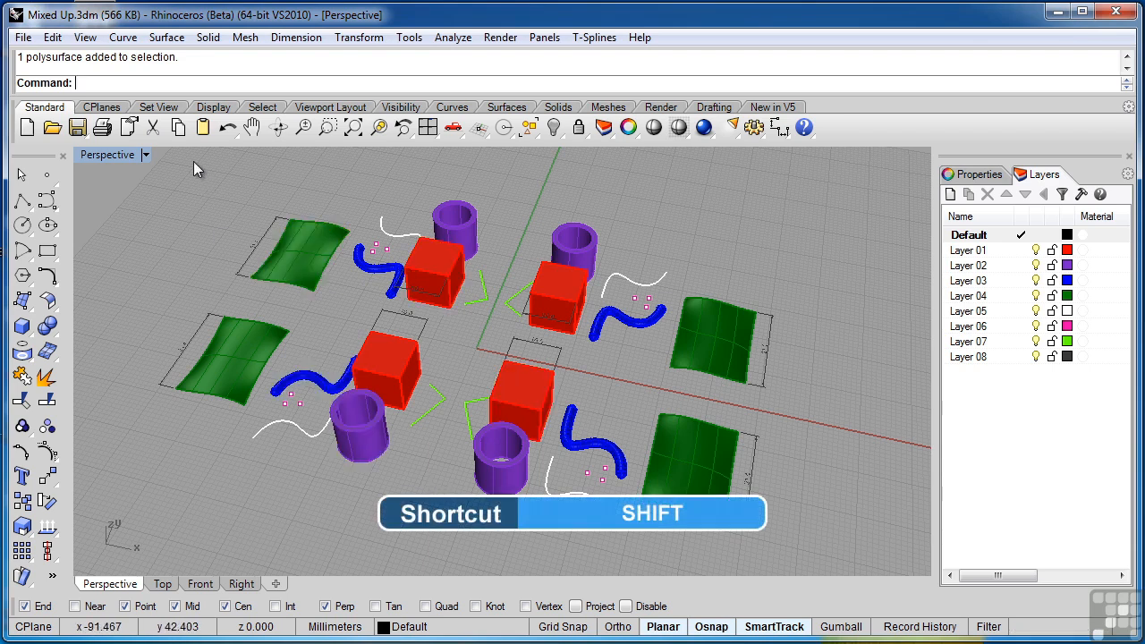
- Window-select the far-left cluster of objects and the near-left cluster separately, clearing the selection after each one
{"action": "left_click_drag", "start_coordinate": [191, 161], "coordinate": [497, 321]}
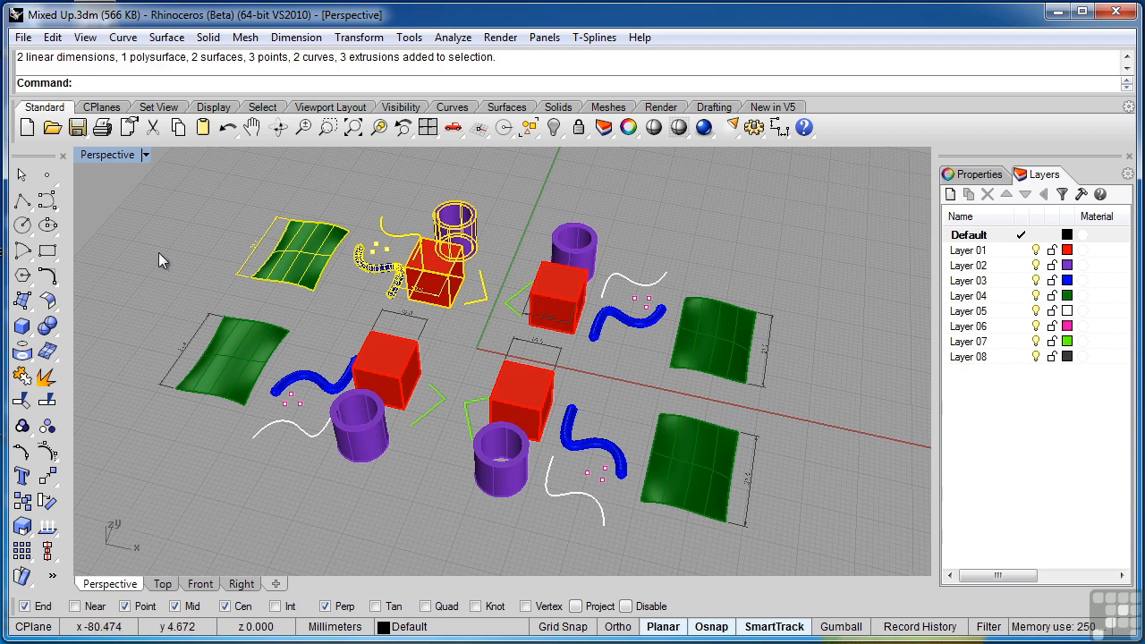
{"action": "left_click", "coordinate": [122, 499]}
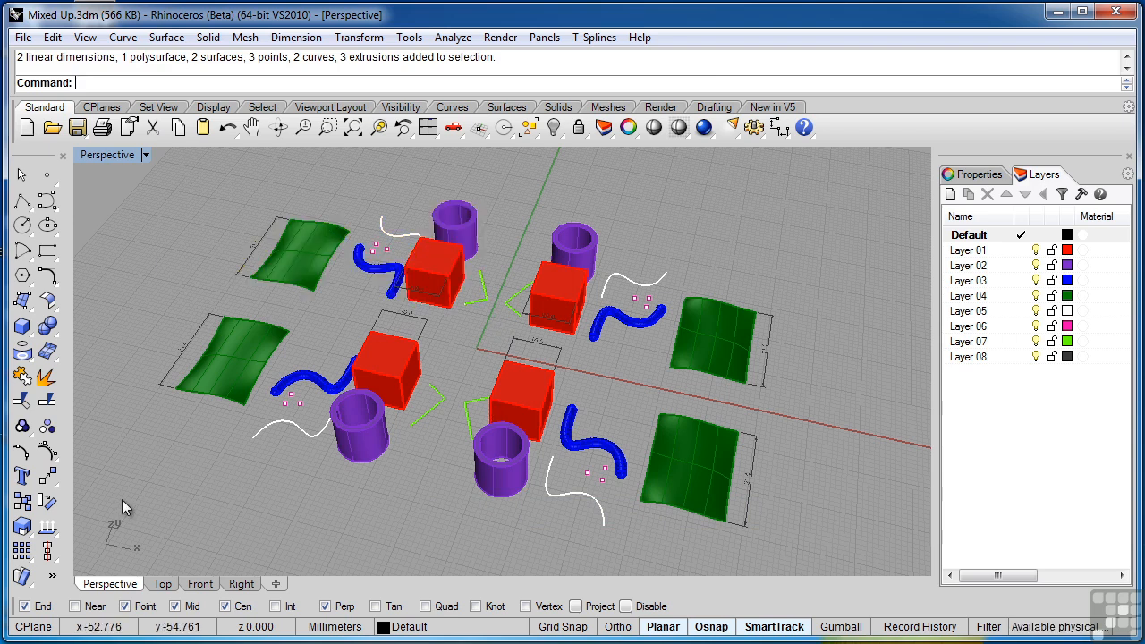
{"action": "left_click_drag", "start_coordinate": [122, 499], "coordinate": [436, 316]}
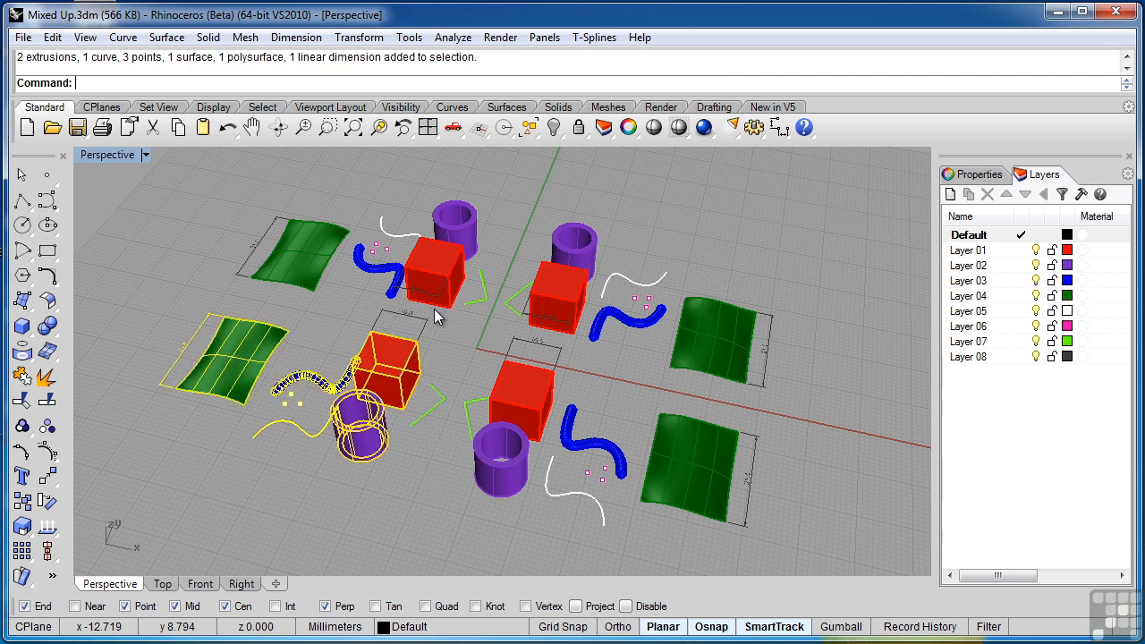
{"action": "left_click", "coordinate": [800, 492]}
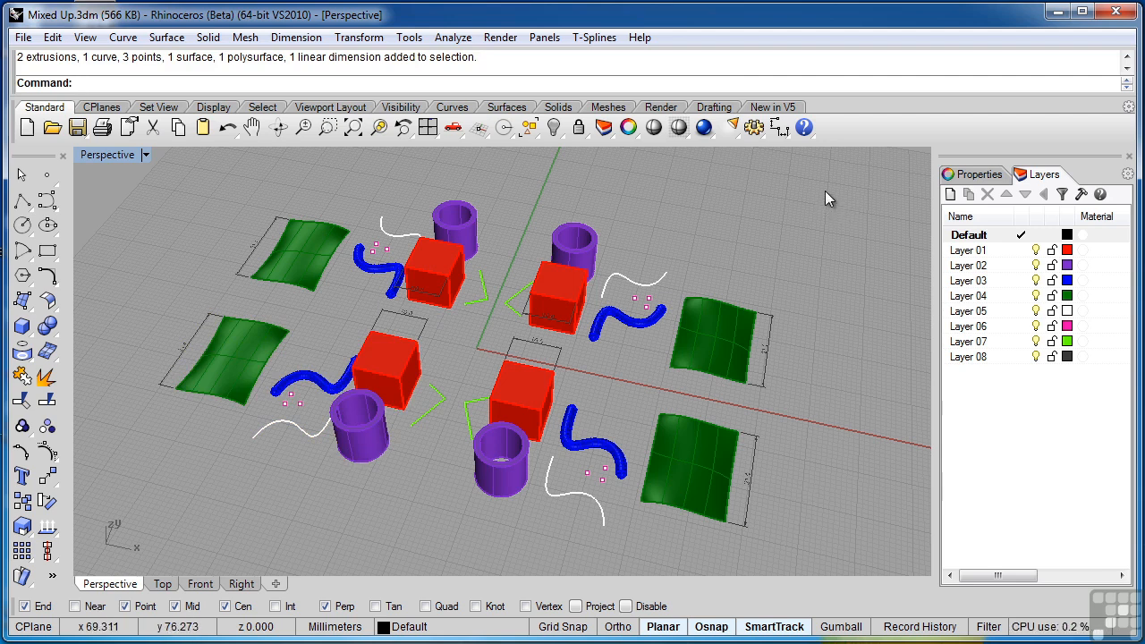
- Select the far-right cluster, remove its green surface, side dimension, white curve, points and blue pipe from the selection, and deselect the rest
{"action": "left_click_drag", "start_coordinate": [825, 192], "coordinate": [566, 370]}
{"action": "mouse_move", "coordinate": [567, 369]}
{"action": "left_mouse_down"}
{"action": "mouse_move", "coordinate": [553, 320]}
{"action": "mouse_move", "coordinate": [569, 351]}
{"action": "left_mouse_up"}
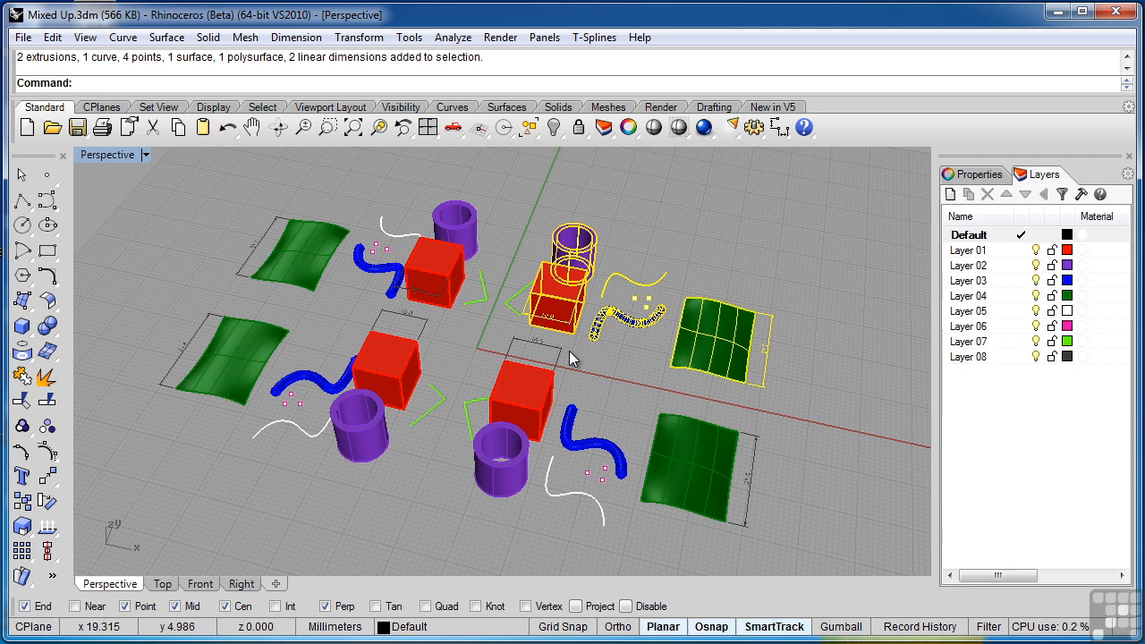
{"action": "left_click", "coordinate": [674, 367], "text": "ctrl"}
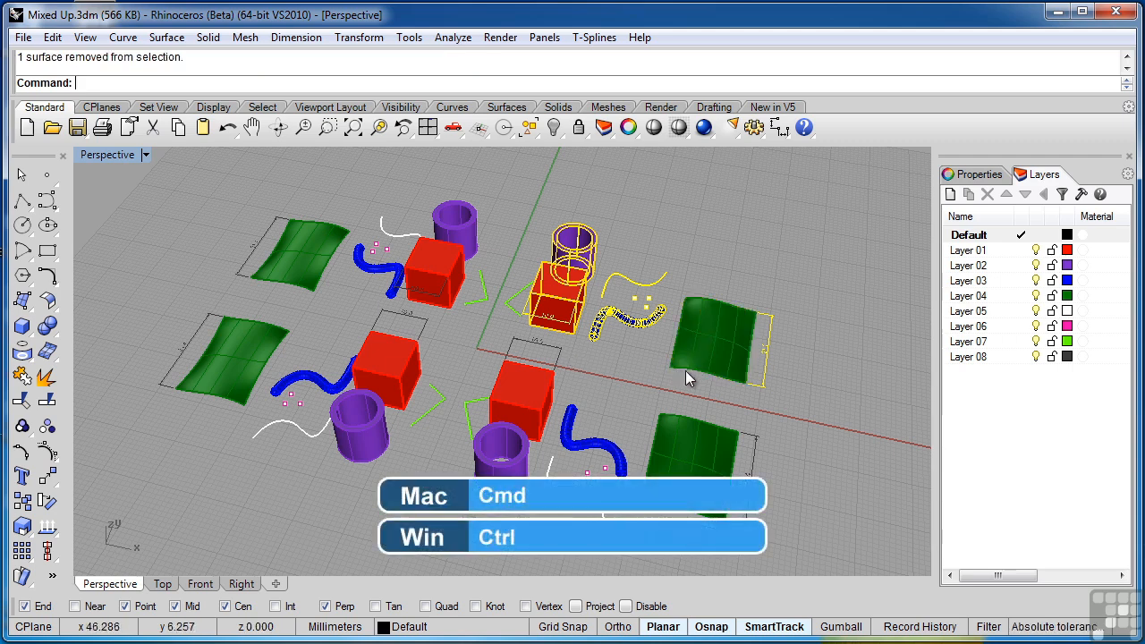
{"action": "left_click", "coordinate": [762, 380], "text": "ctrl"}
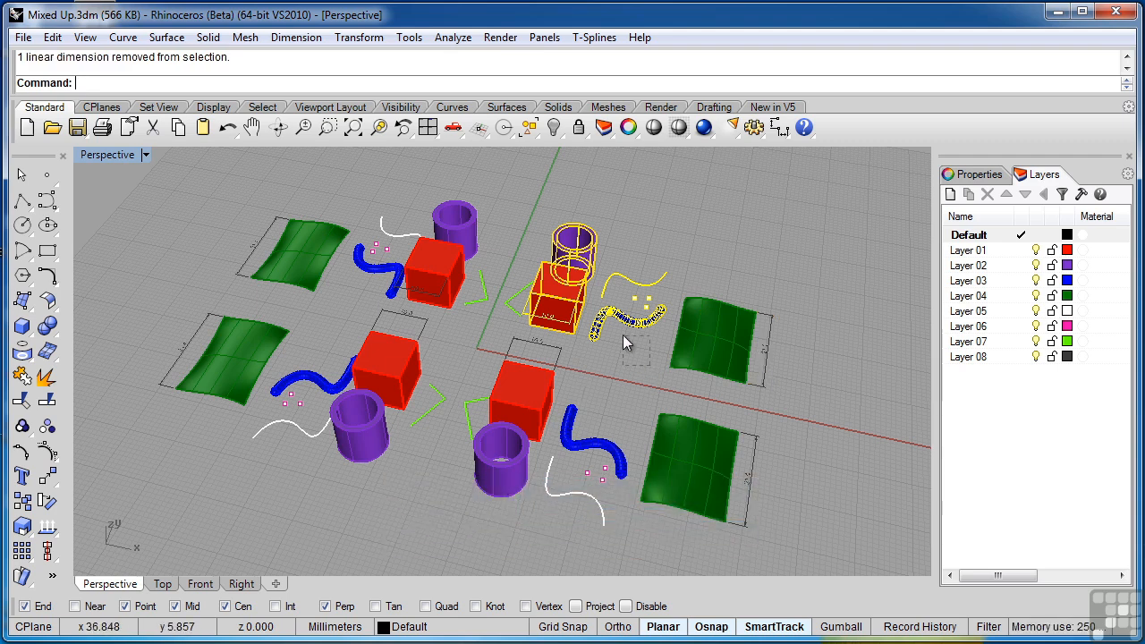
{"action": "left_click", "coordinate": [602, 306], "text": "ctrl"}
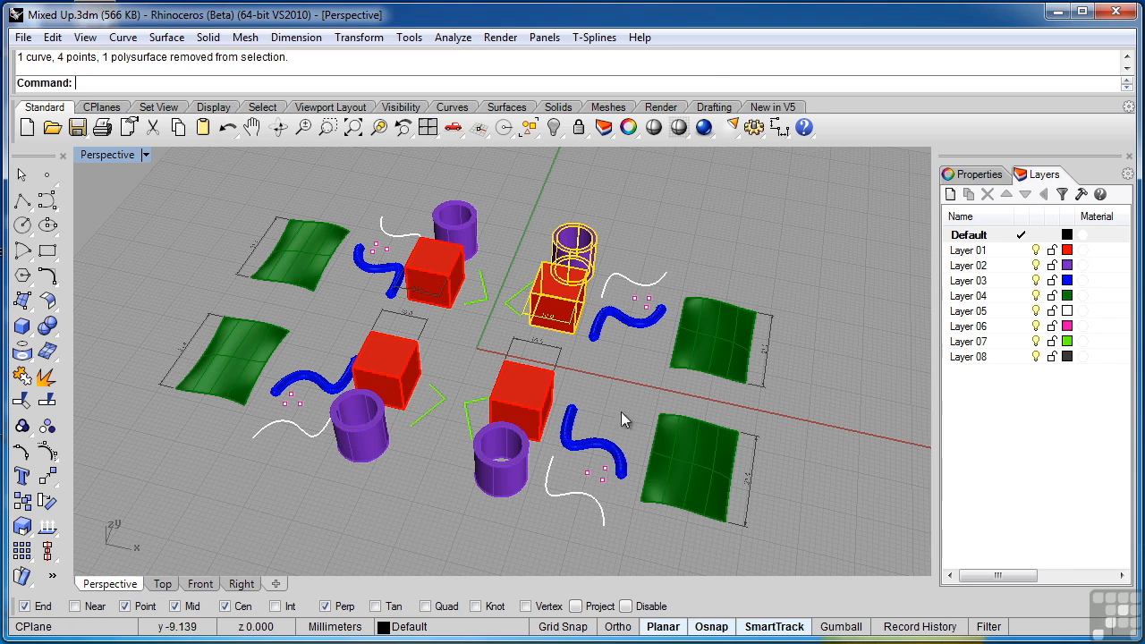
{"action": "left_click", "coordinate": [629, 358]}
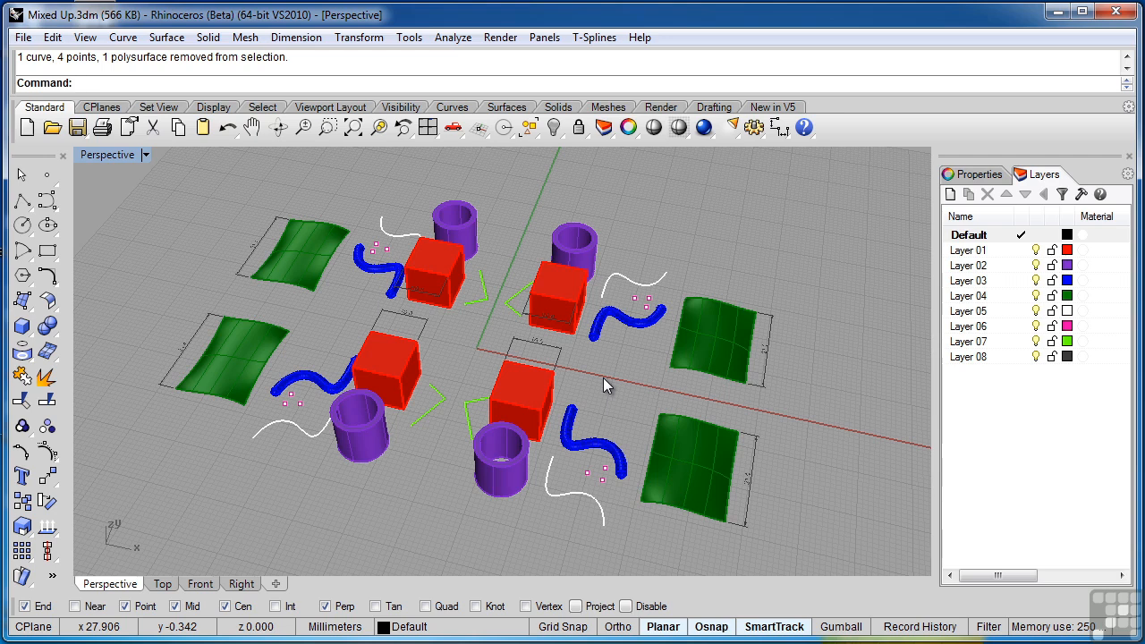
{"action": "left_click", "coordinate": [53, 38]}
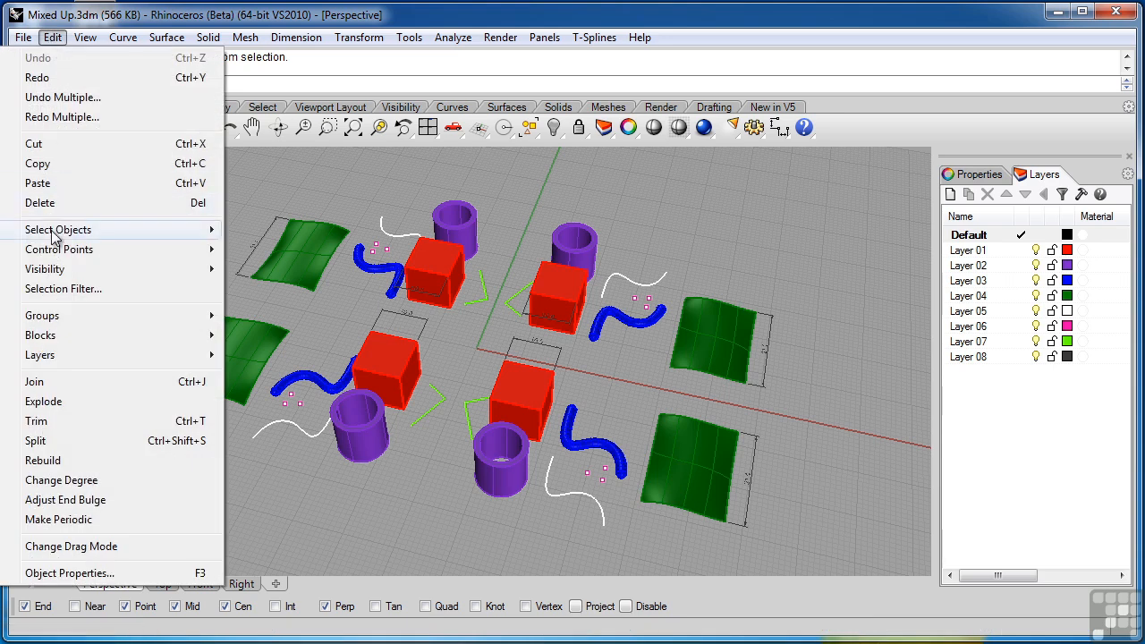
{"action": "mouse_move", "coordinate": [55, 235]}
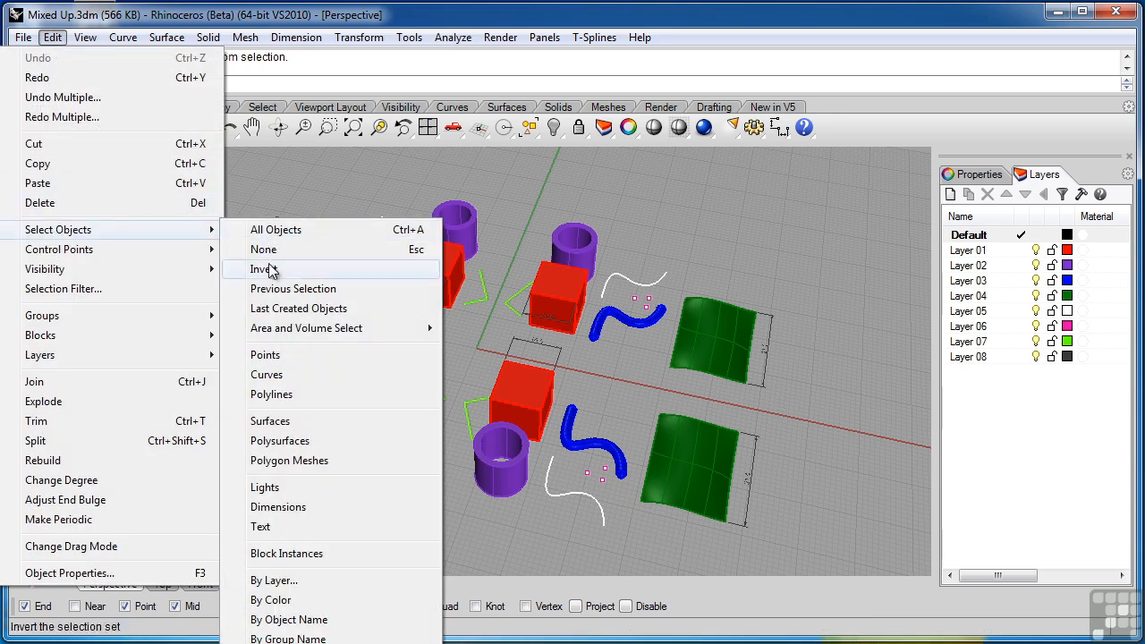
{"action": "left_click", "coordinate": [489, 215]}
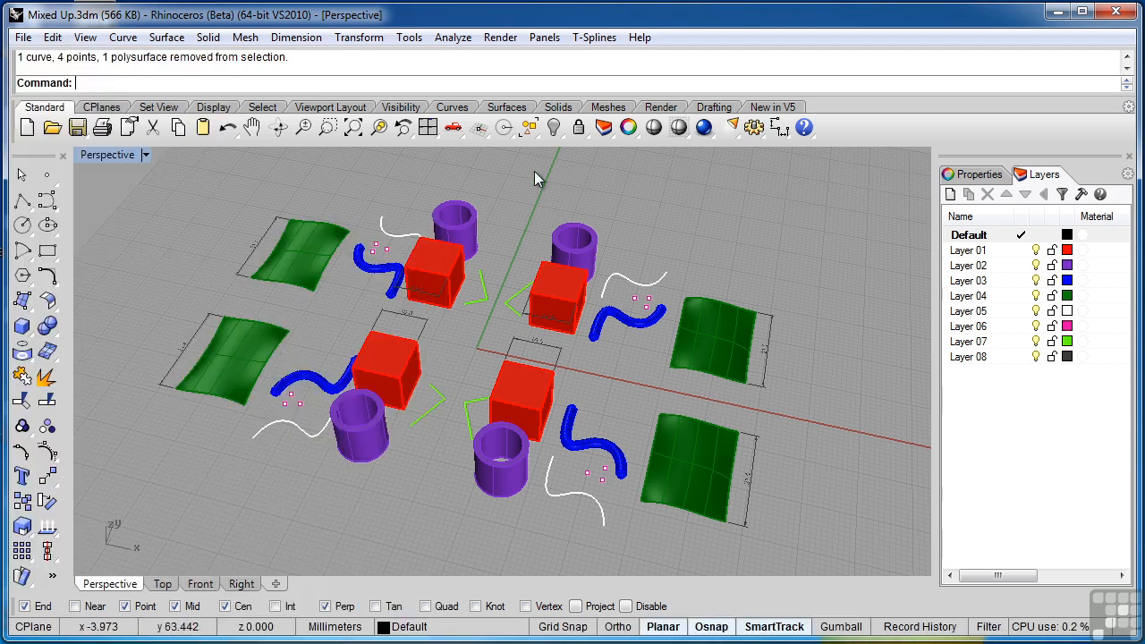
- Float the Select tools as a separate palette, resize it to four rows of eight icons and move it clear of the objects
{"action": "left_click", "coordinate": [530, 129]}
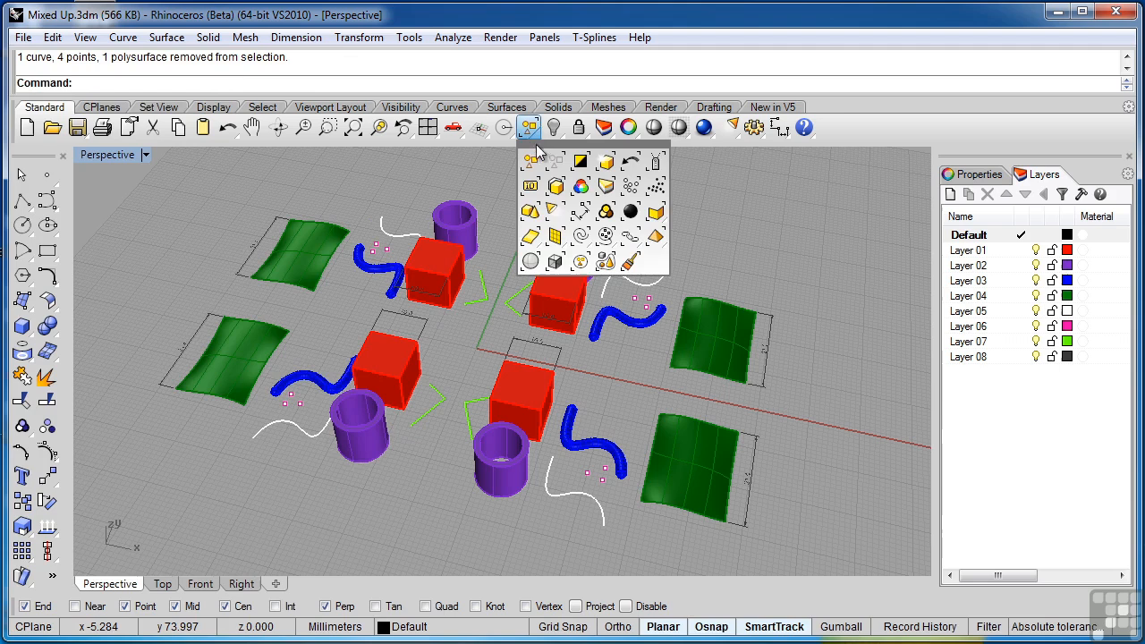
{"action": "left_click_drag", "start_coordinate": [541, 151], "coordinate": [767, 240]}
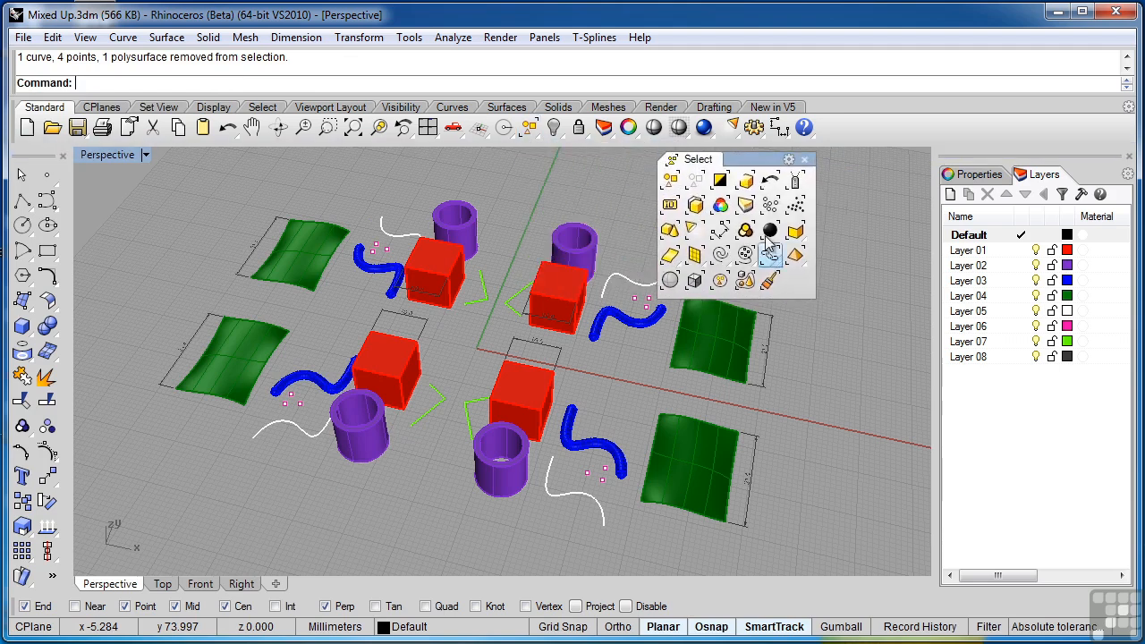
{"action": "left_click_drag", "start_coordinate": [815, 279], "coordinate": [866, 278]}
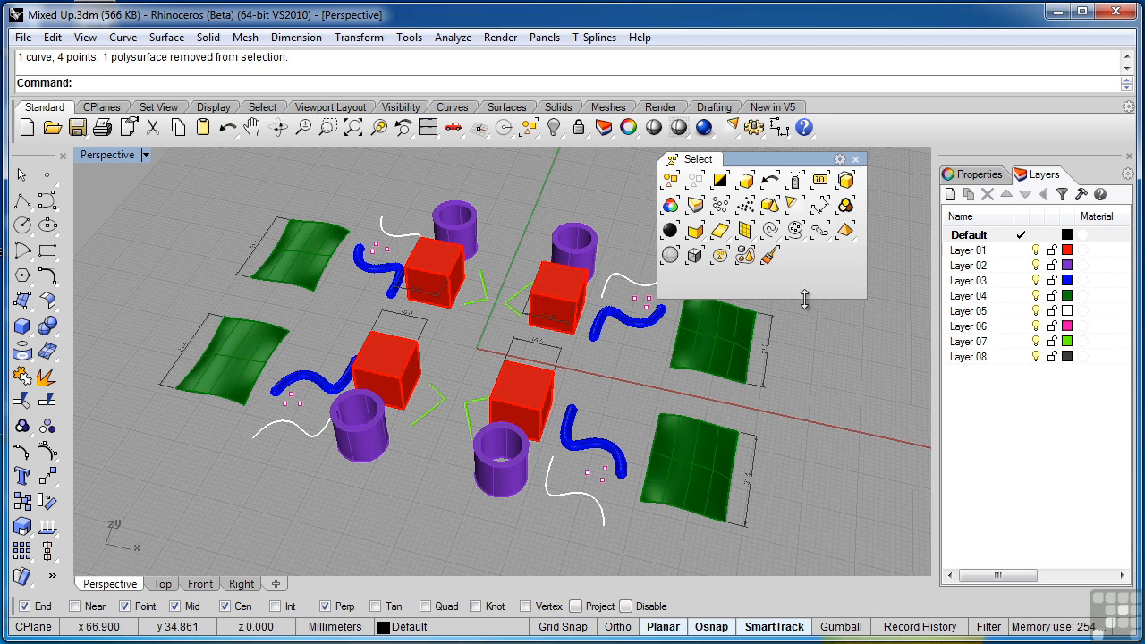
{"action": "left_click_drag", "start_coordinate": [805, 300], "coordinate": [808, 274]}
{"action": "left_click_drag", "start_coordinate": [761, 160], "coordinate": [797, 163]}
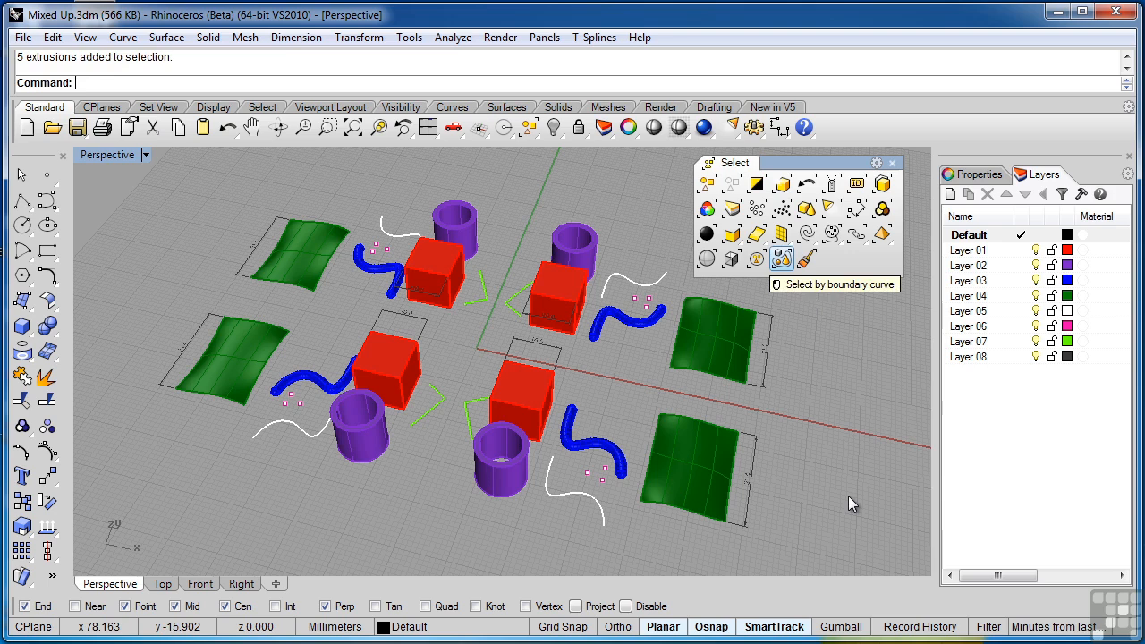
- Practise selecting all objects in the model and clearing the whole selection several times, ending with nothing selected
{"action": "left_click", "coordinate": [708, 184]}
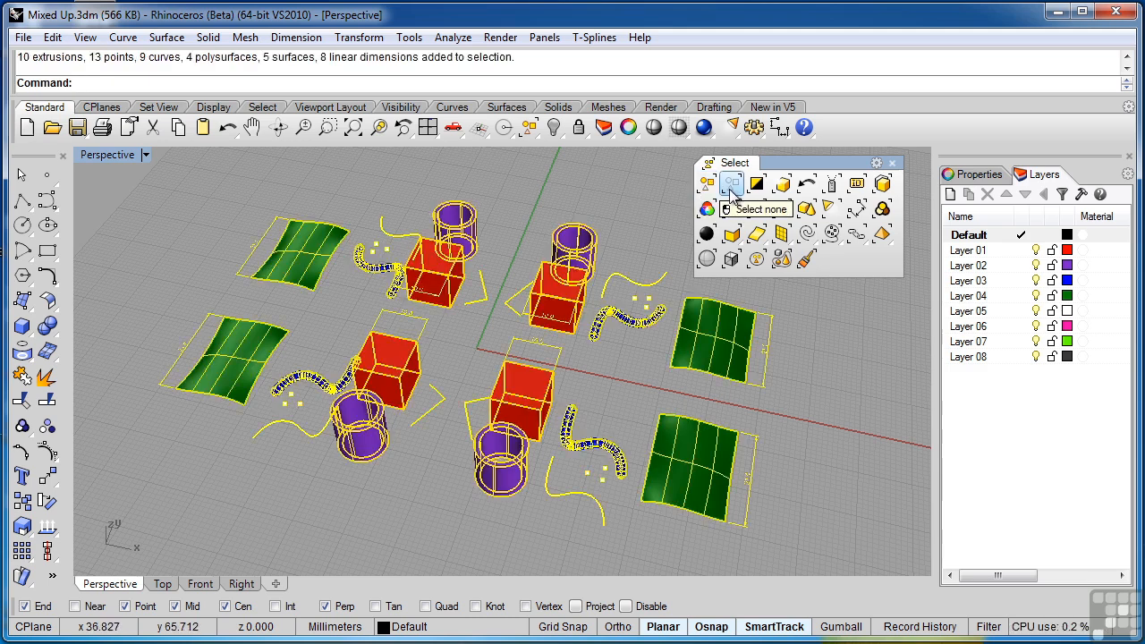
{"action": "left_click", "coordinate": [732, 188]}
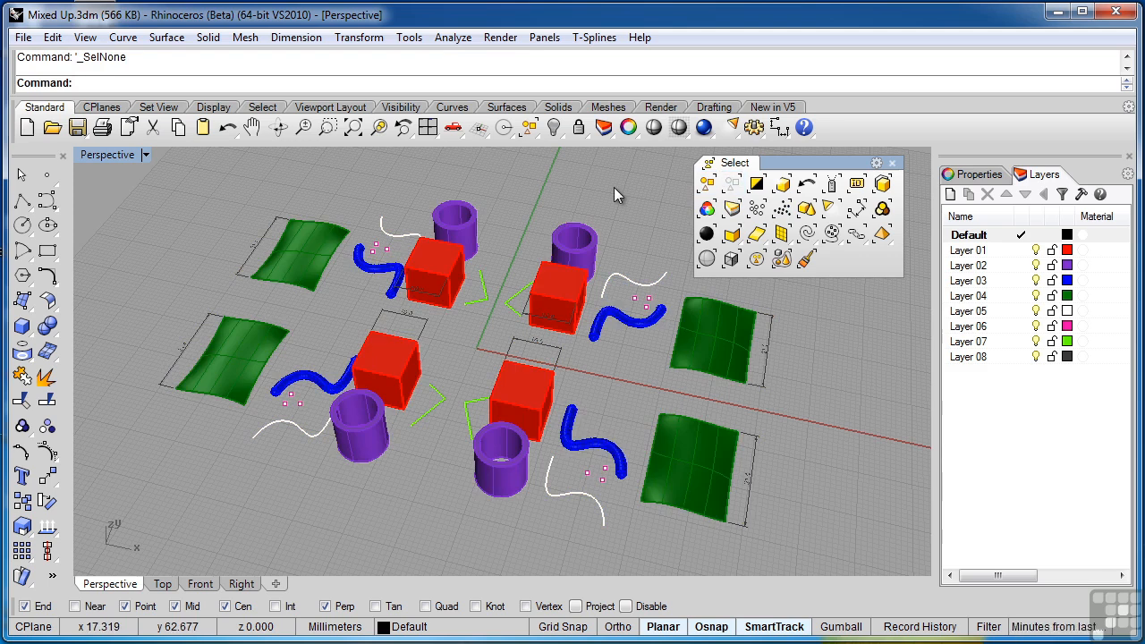
{"action": "key", "text": "ctrl+a"}
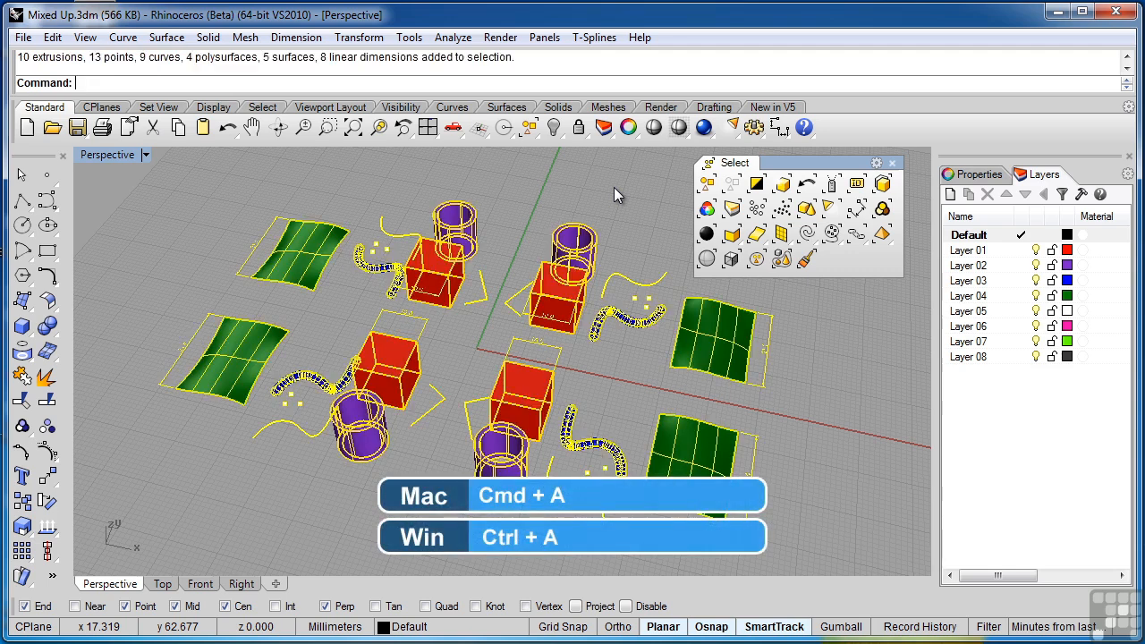
{"action": "key", "text": "Escape"}
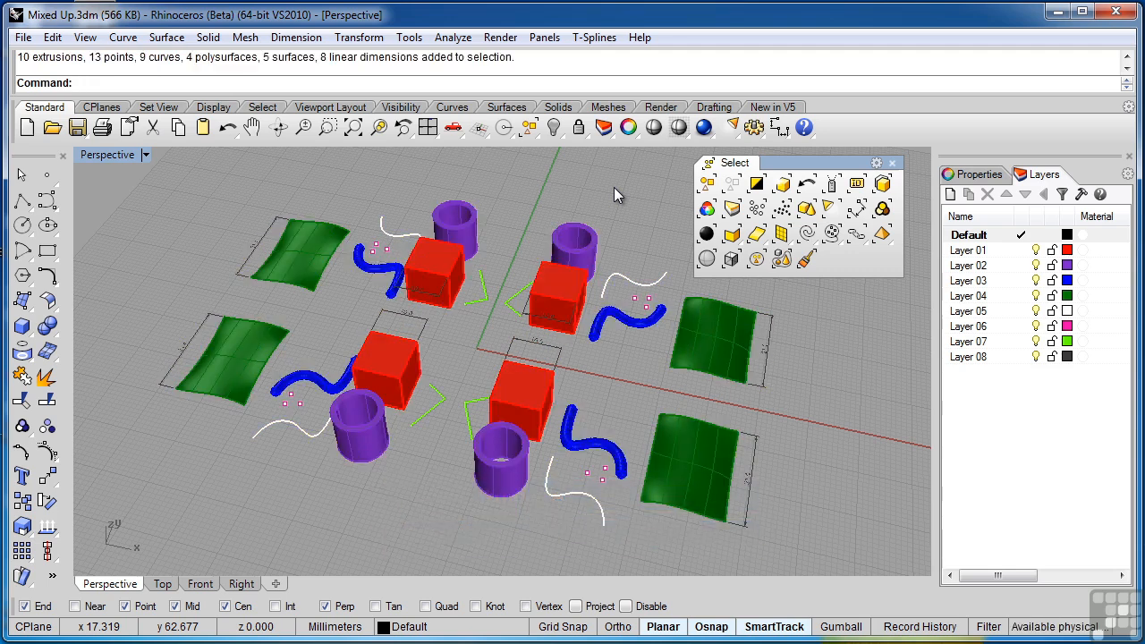
{"action": "left_click", "coordinate": [707, 183]}
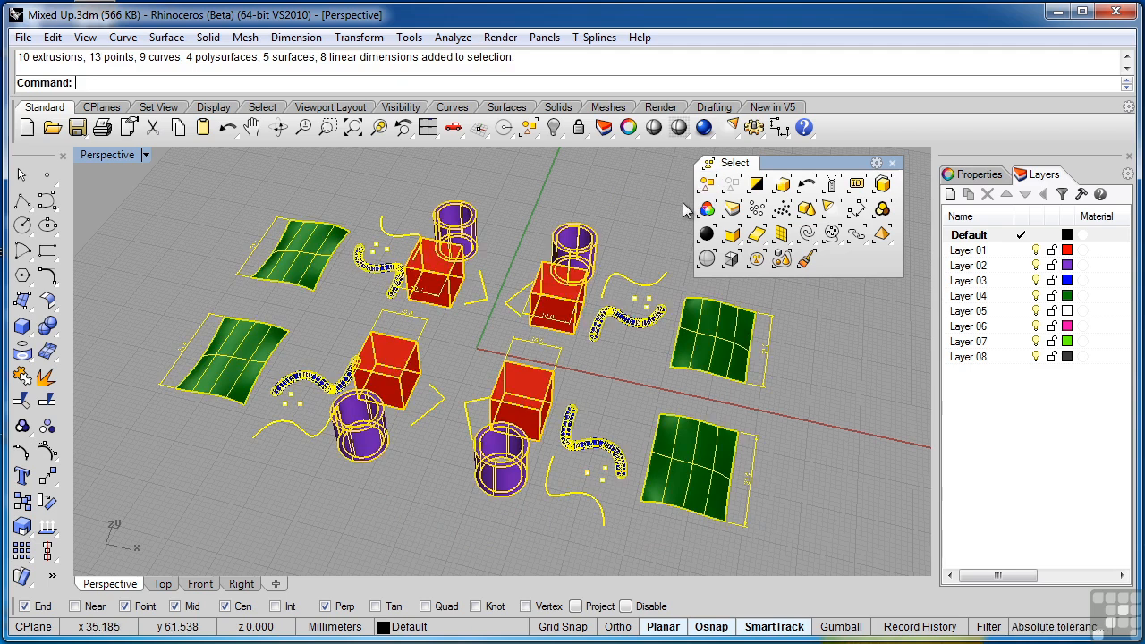
{"action": "left_click", "coordinate": [683, 203]}
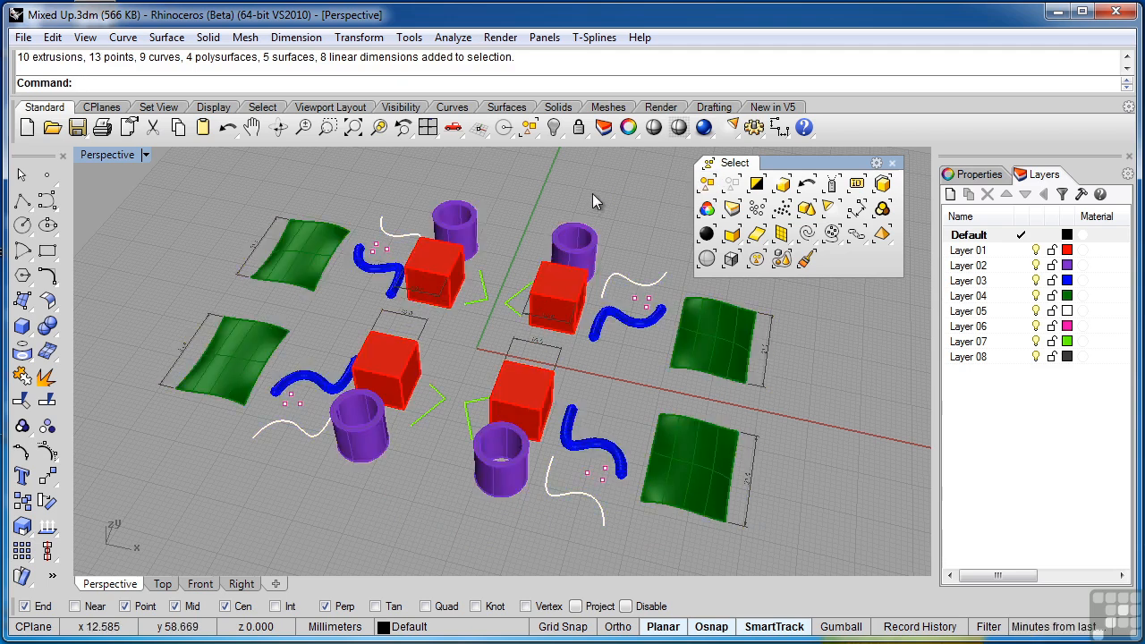
{"action": "key", "text": "ctrl+a"}
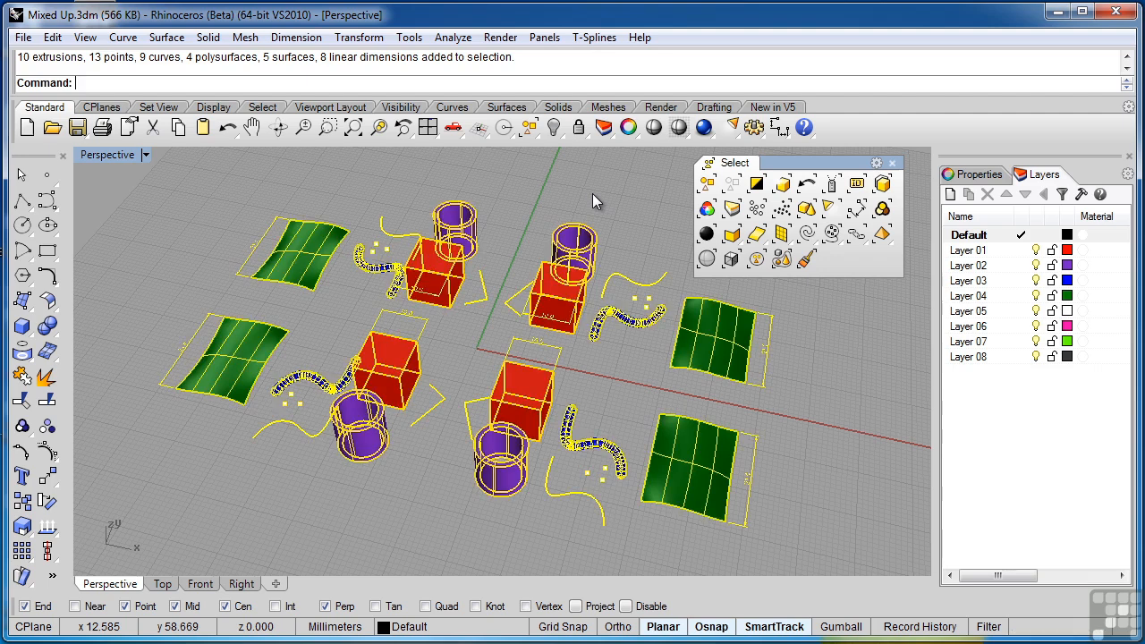
{"action": "left_click", "coordinate": [732, 184]}
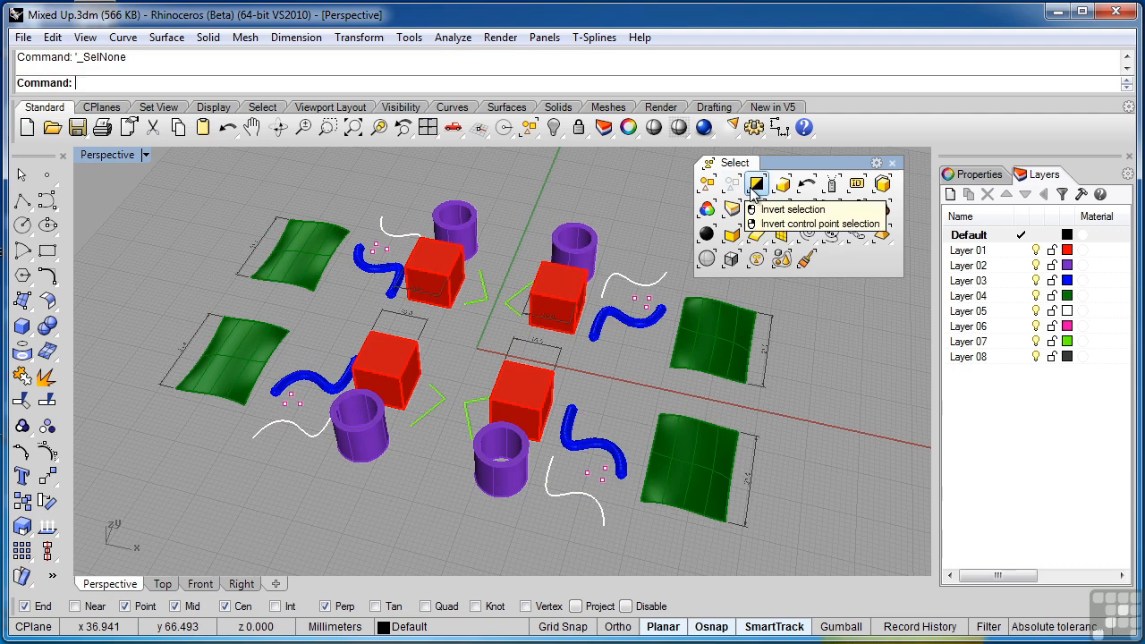
- Select the near-right cluster without its green surface, add the far-left red box, near-left blue pipe and far-right white curve, and invert the selection
{"action": "left_click_drag", "start_coordinate": [432, 534], "coordinate": [653, 353]}
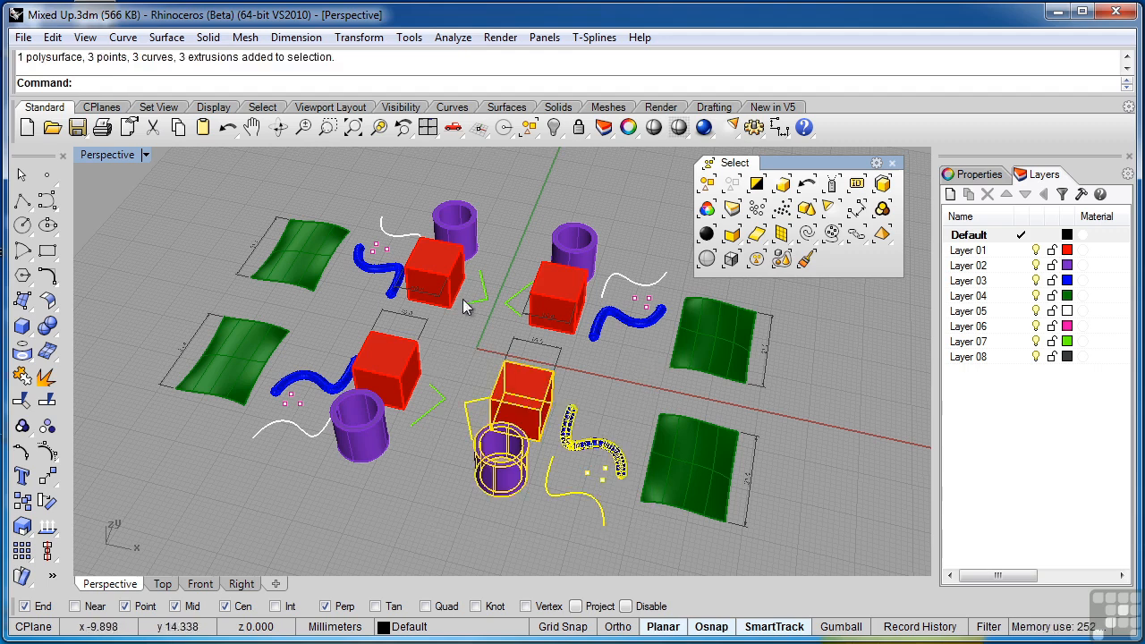
{"action": "left_click", "coordinate": [454, 280], "text": "shift"}
{"action": "left_click", "coordinate": [506, 319]}
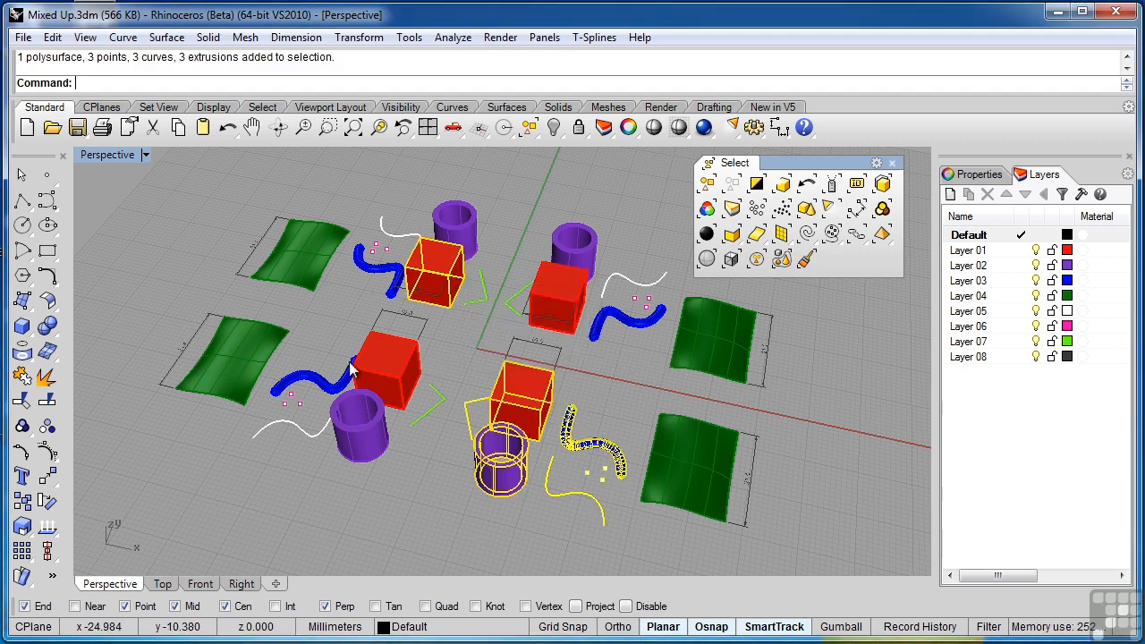
{"action": "left_click", "coordinate": [307, 385], "text": "shift"}
{"action": "left_click", "coordinate": [656, 287], "text": "shift"}
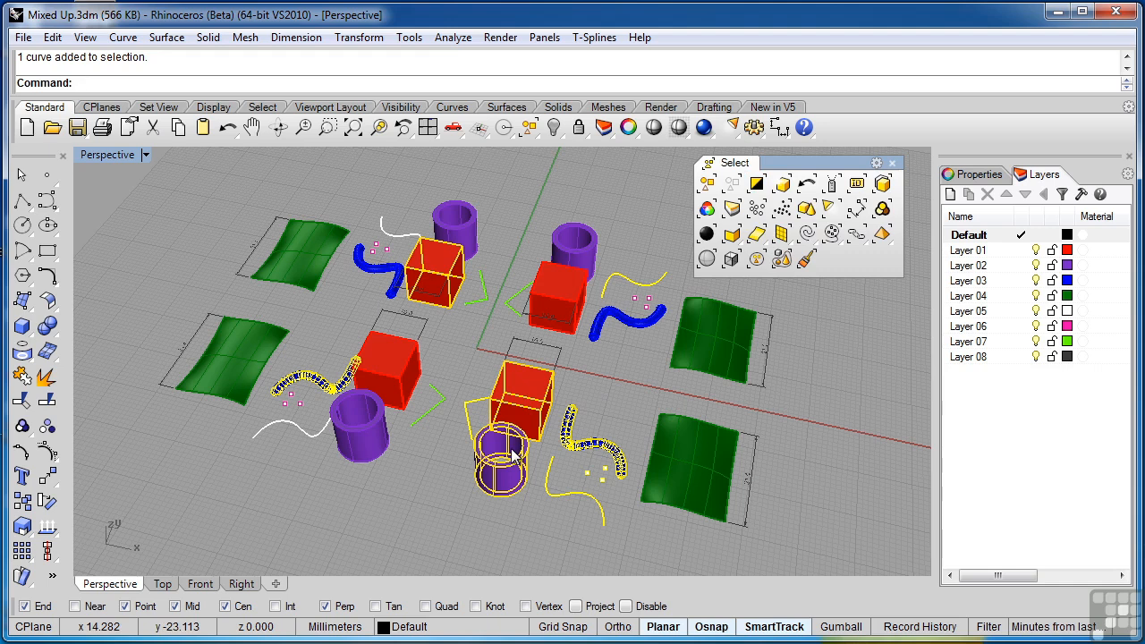
{"action": "left_click", "coordinate": [757, 186]}
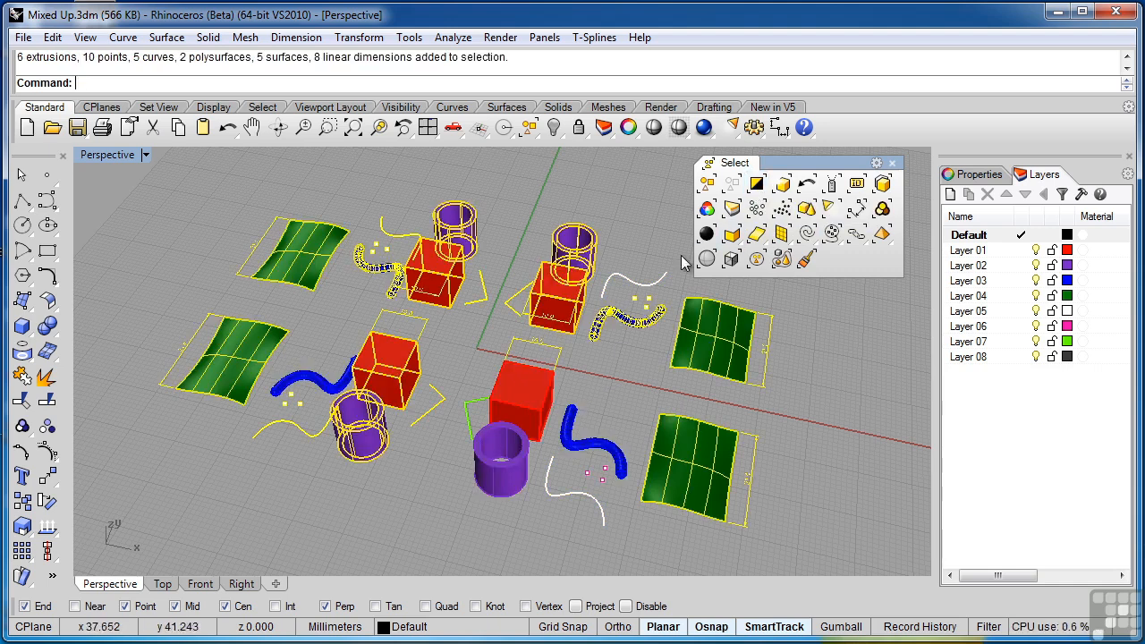
- Hide the objects in the inverted selection, then undo the hiding
{"action": "left_click", "coordinate": [555, 128]}
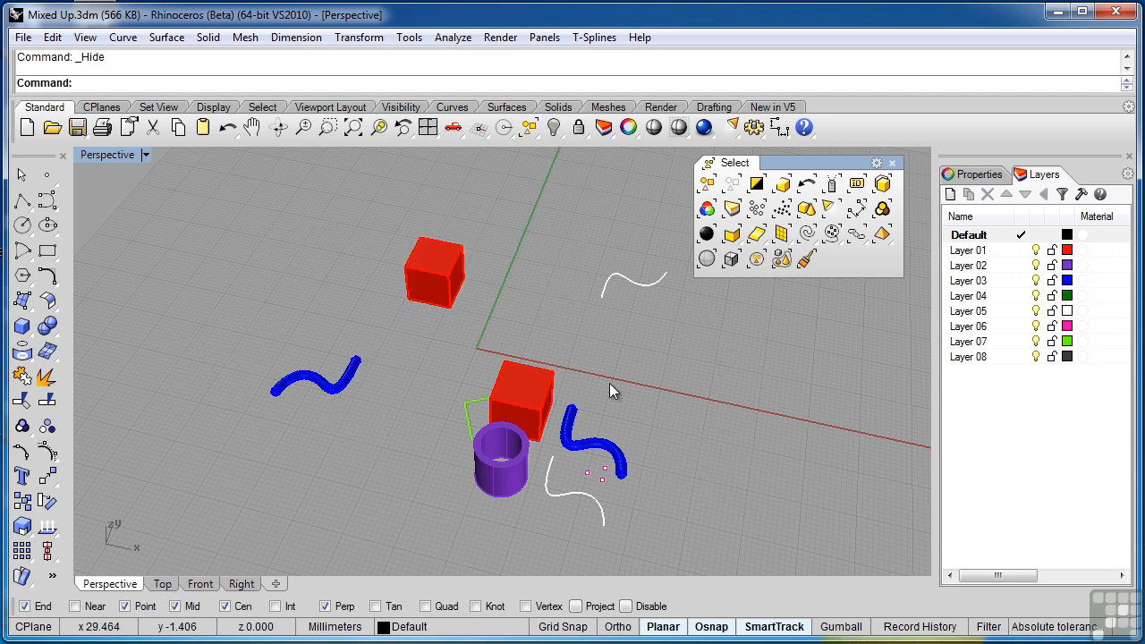
{"action": "key", "text": "ctrl+z"}
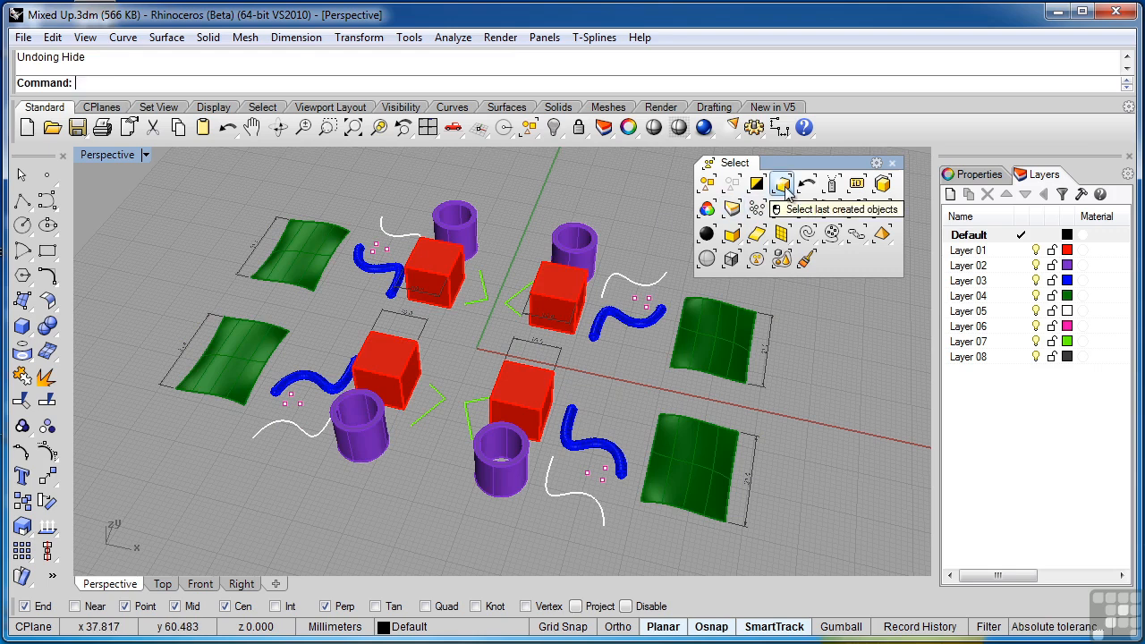
- Draw a box about 8.5 mm high in the empty area beyond the far-left green surface
{"action": "left_click", "coordinate": [23, 325]}
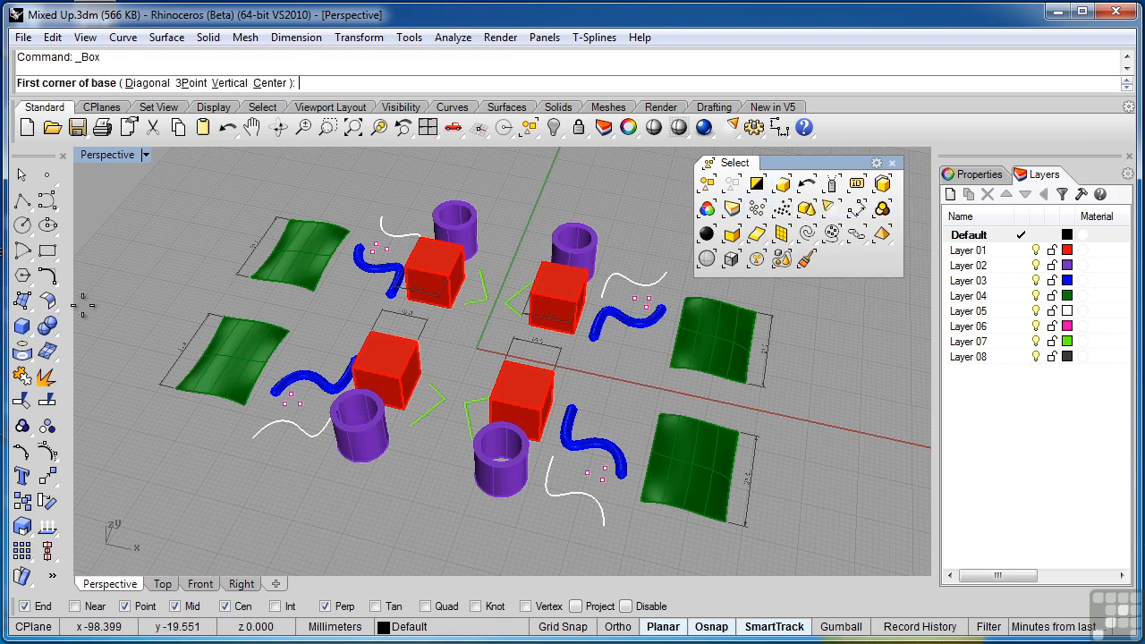
{"action": "left_click", "coordinate": [154, 286]}
{"action": "left_click", "coordinate": [208, 243]}
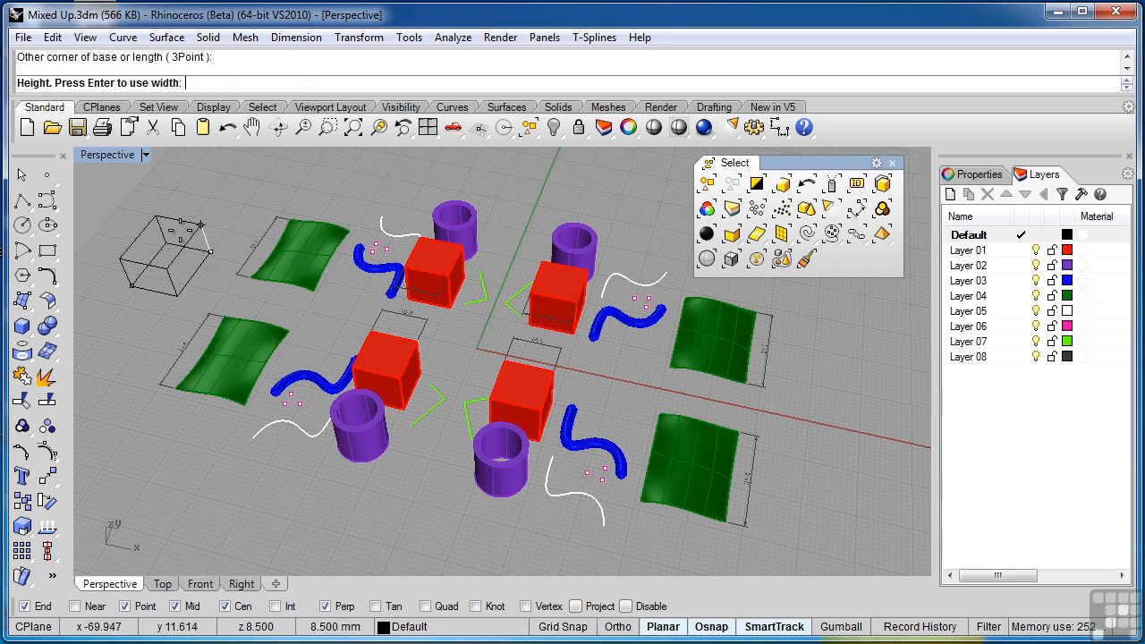
{"action": "left_click", "coordinate": [184, 237]}
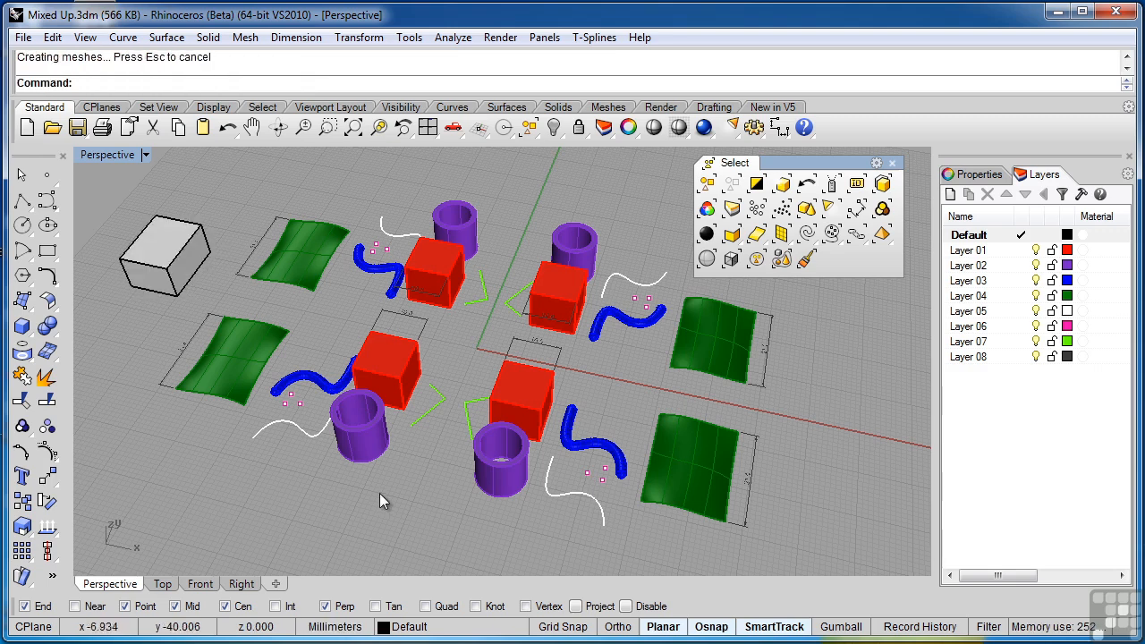
- Select the last created object, the new box, and delete it
{"action": "left_click", "coordinate": [783, 184]}
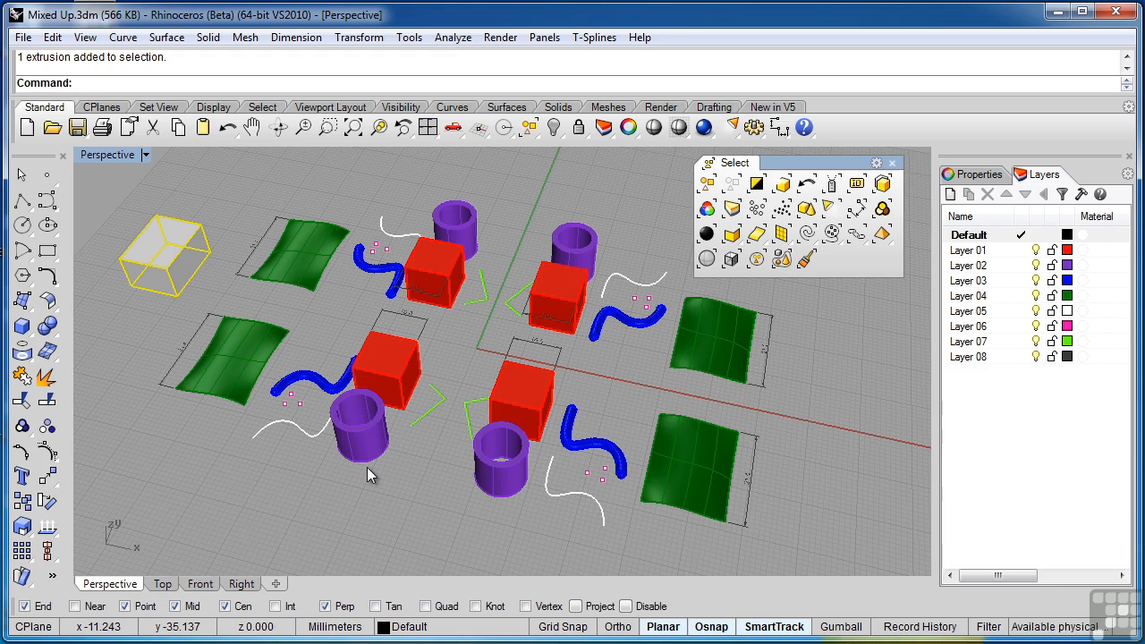
{"action": "key", "text": "Delete"}
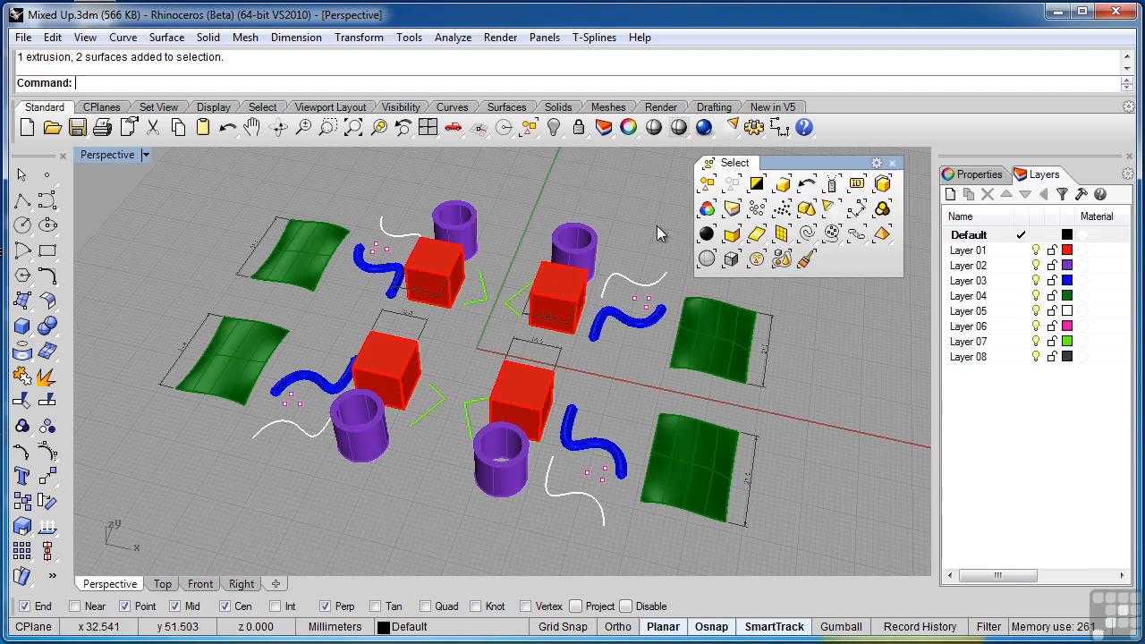
- Select the far-right purple tube, near-left blue pipe, near-left green polyline and one copy of the near-right purple tube
{"action": "left_click", "coordinate": [555, 271]}
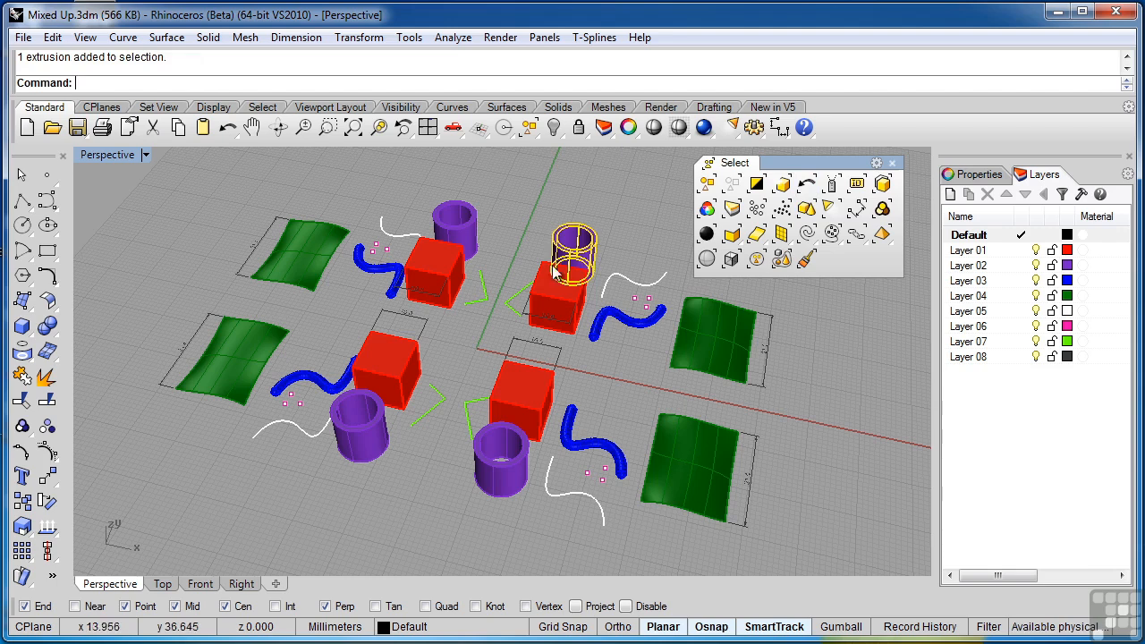
{"action": "left_click", "coordinate": [340, 386], "text": "shift"}
{"action": "left_click", "coordinate": [430, 412], "text": "shift"}
{"action": "left_click", "coordinate": [515, 492], "text": "shift"}
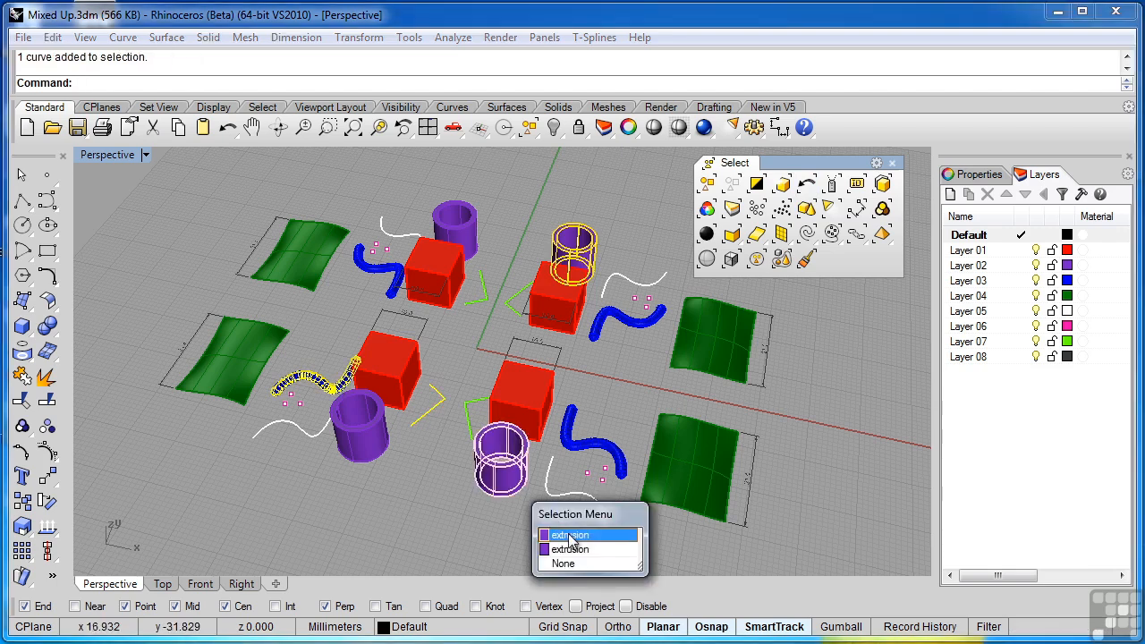
{"action": "left_click", "coordinate": [564, 535]}
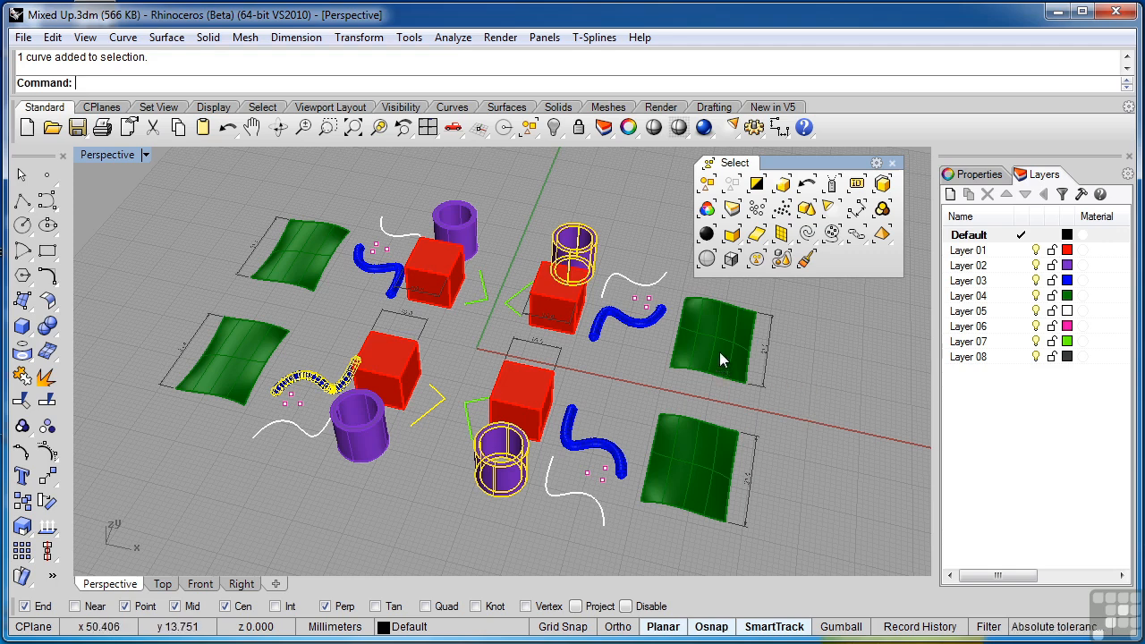
- Clear the selection, restore the previous selection, and clear it again
{"action": "left_click", "coordinate": [802, 346]}
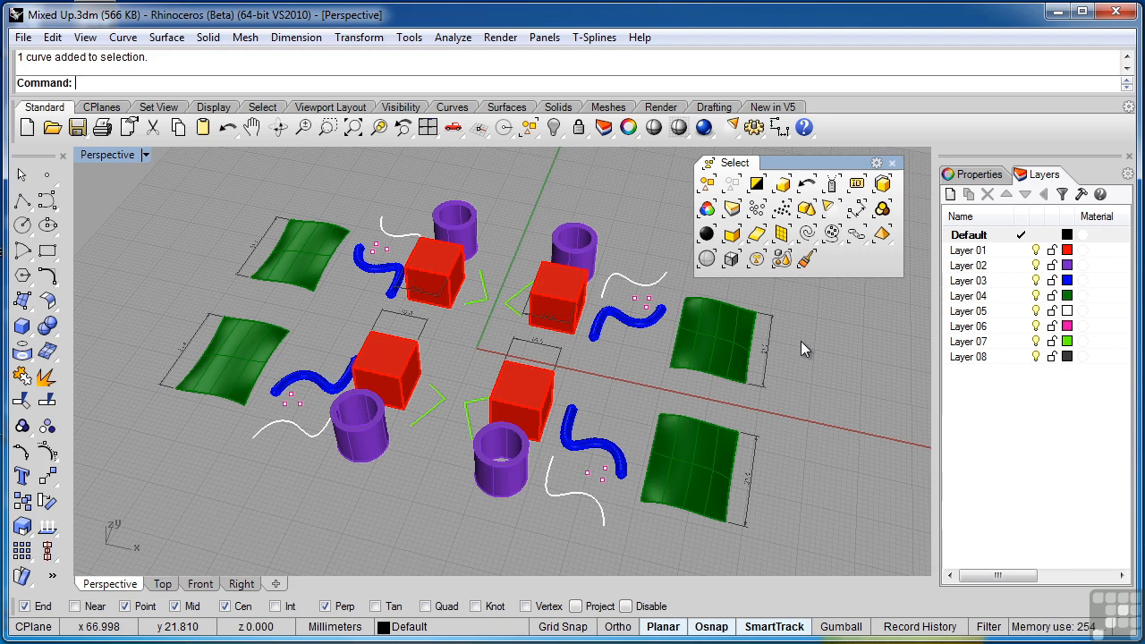
{"action": "left_click", "coordinate": [807, 186]}
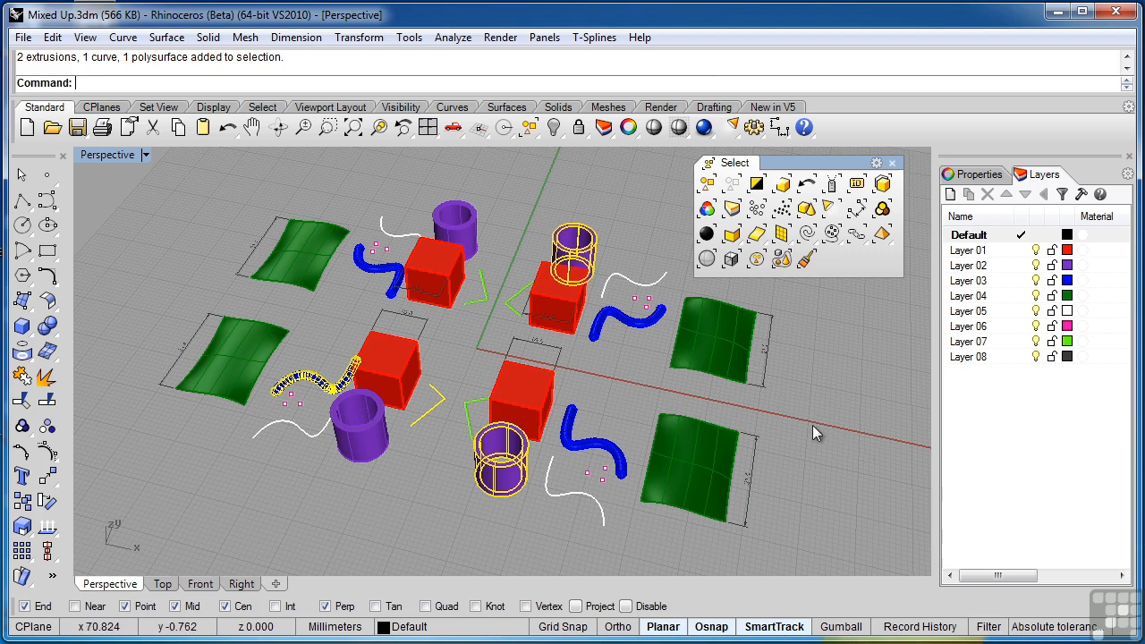
{"action": "left_click", "coordinate": [867, 343]}
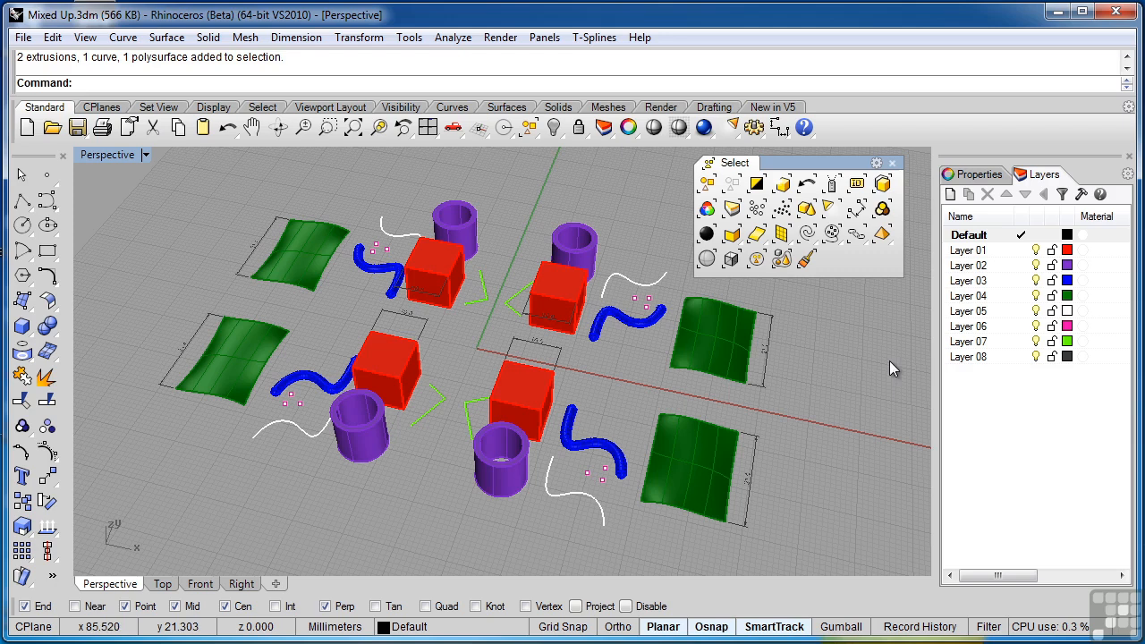
- Check the far-left green surface, the near-right red box and the near-right purple tube for overlapping copies
{"action": "left_click", "coordinate": [302, 253]}
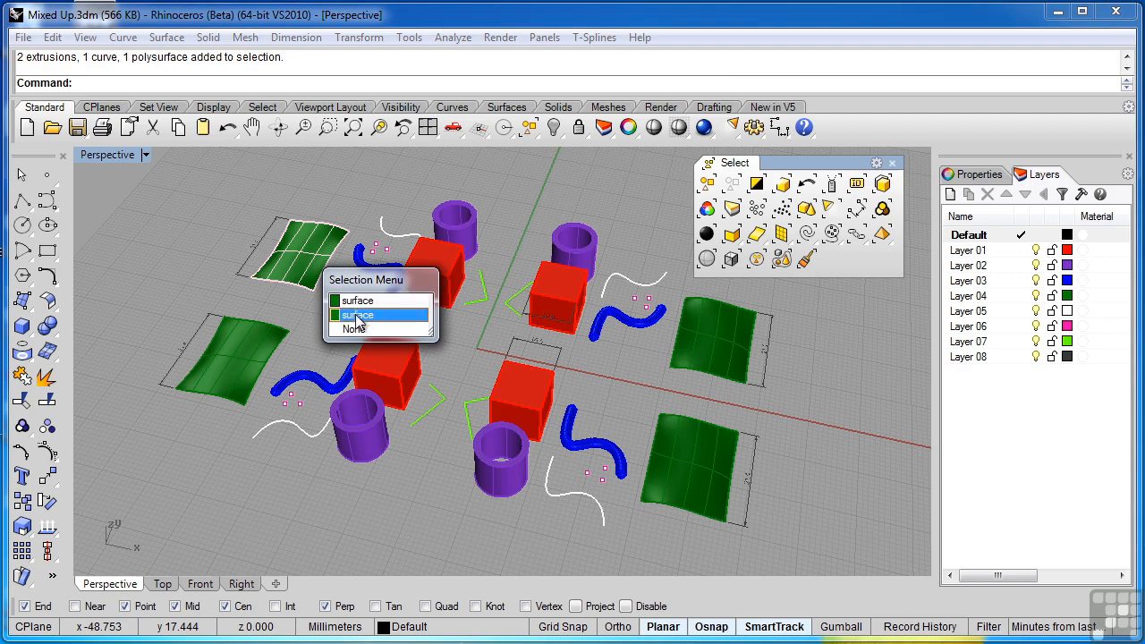
{"action": "left_click", "coordinate": [533, 395]}
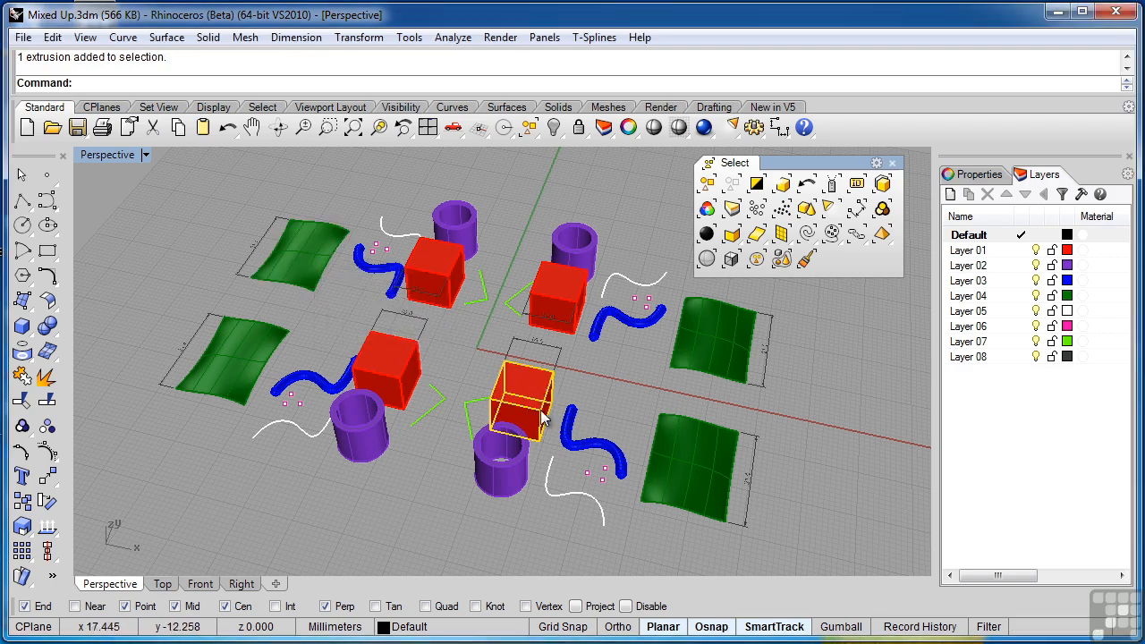
{"action": "left_click", "coordinate": [524, 461]}
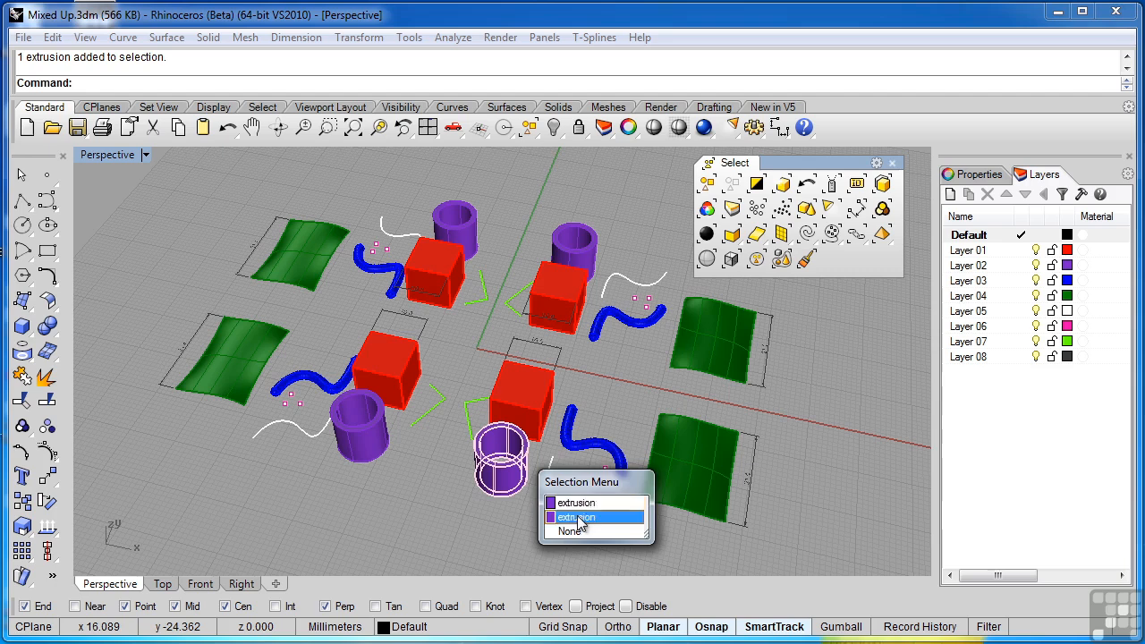
{"action": "left_click", "coordinate": [646, 258]}
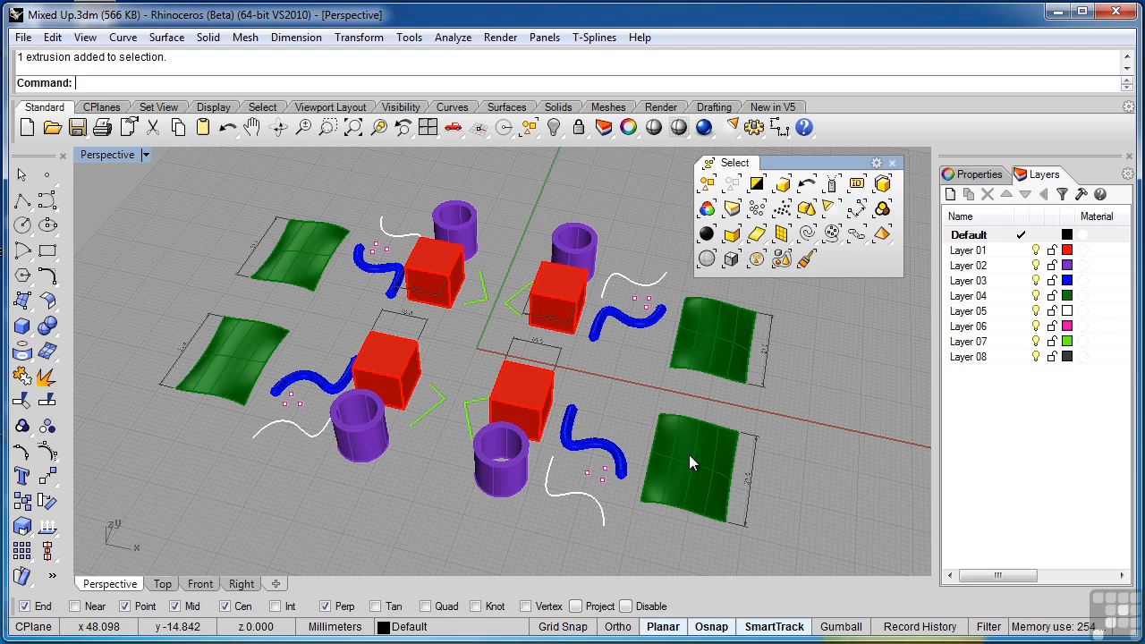
{"action": "left_click", "coordinate": [520, 407]}
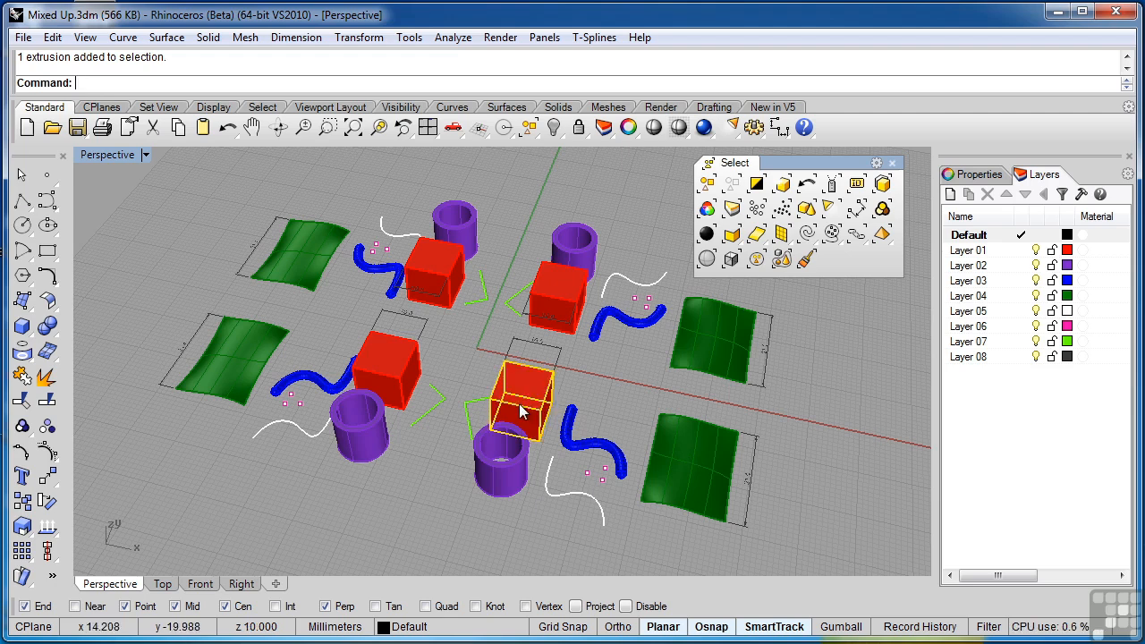
{"action": "left_click", "coordinate": [527, 457]}
{"action": "key", "text": "Down"}
{"action": "key", "text": "Down"}
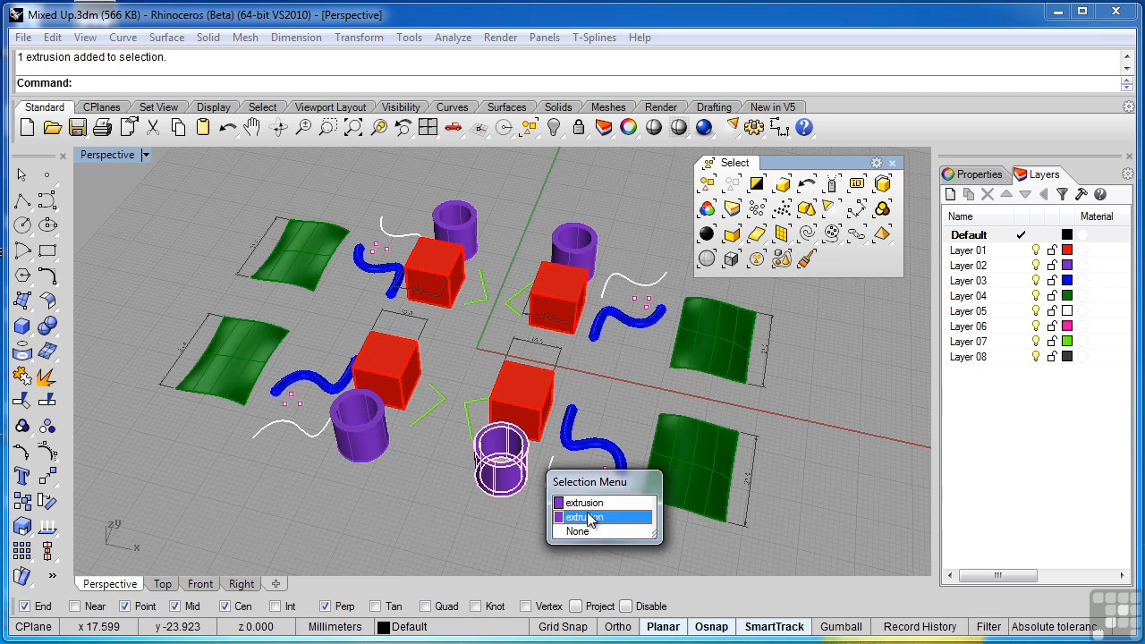
{"action": "key", "text": "Return"}
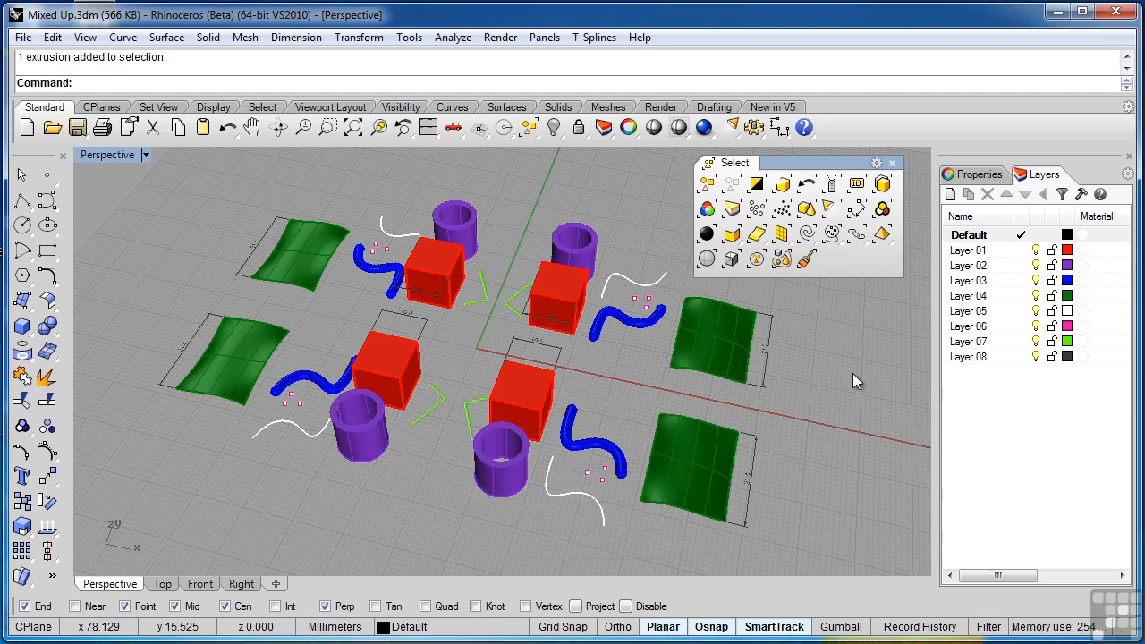
- Select the duplicate objects in the model, delete them, and check the near-right purple tube for a leftover copy
{"action": "left_click", "coordinate": [883, 186]}
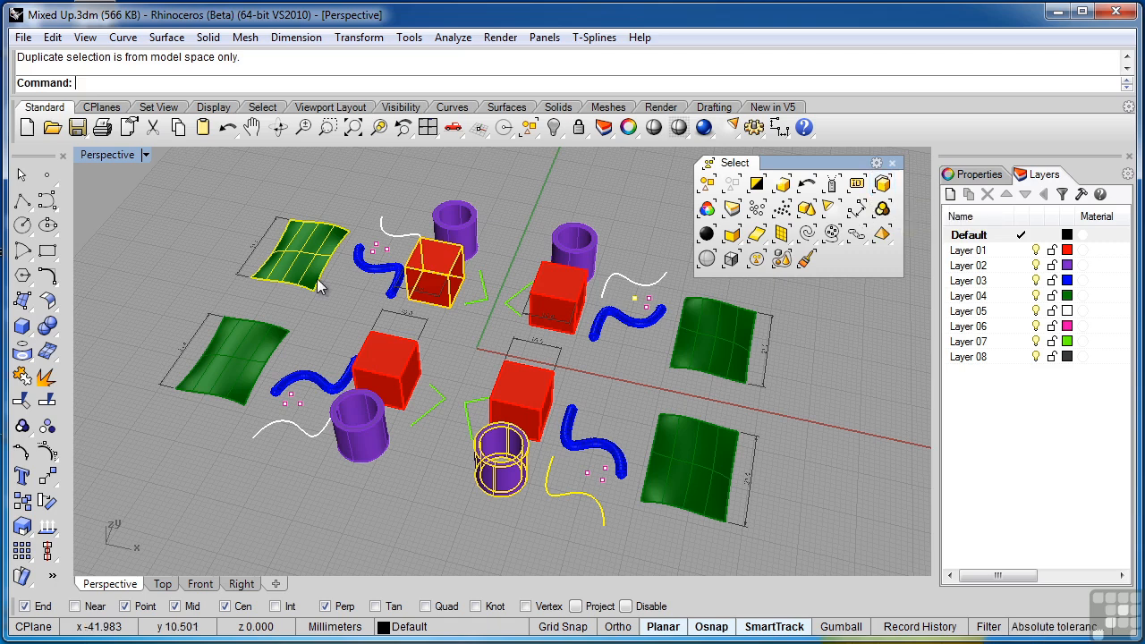
{"action": "key", "text": "Delete"}
{"action": "left_click", "coordinate": [480, 484]}
{"action": "left_click", "coordinate": [434, 503]}
{"action": "left_click", "coordinate": [498, 488]}
{"action": "left_click", "coordinate": [447, 509]}
- Undo the deletion, remove the near-right white curve from the selection, and delete the other selected duplicates
{"action": "key", "text": "ctrl+z"}
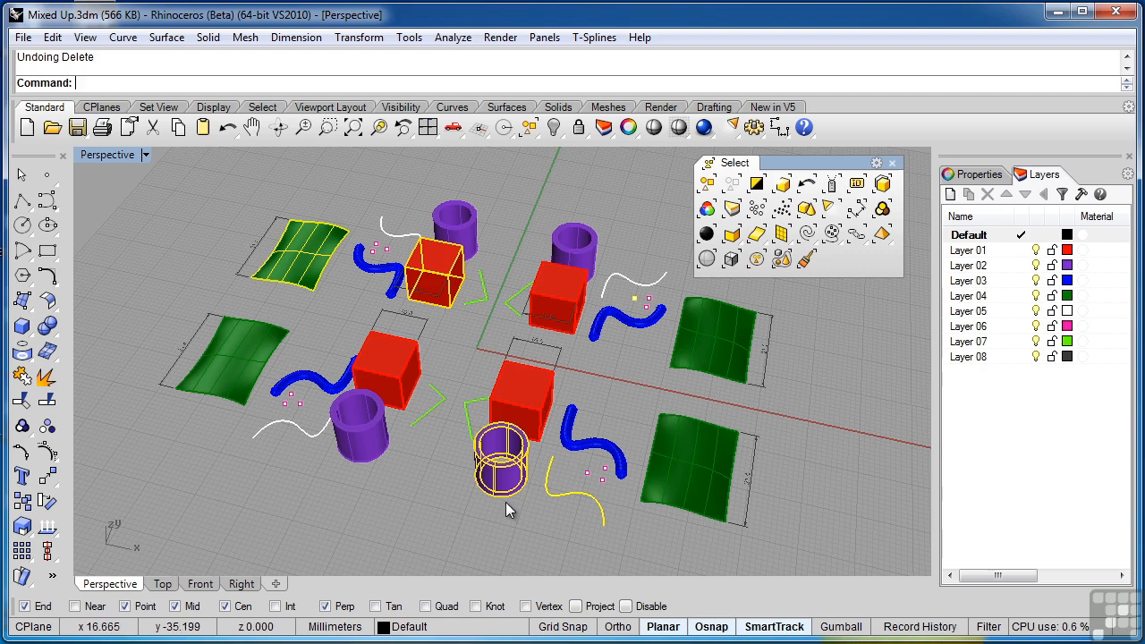
{"action": "left_click", "coordinate": [553, 501], "text": "ctrl"}
{"action": "key", "text": "Delete"}
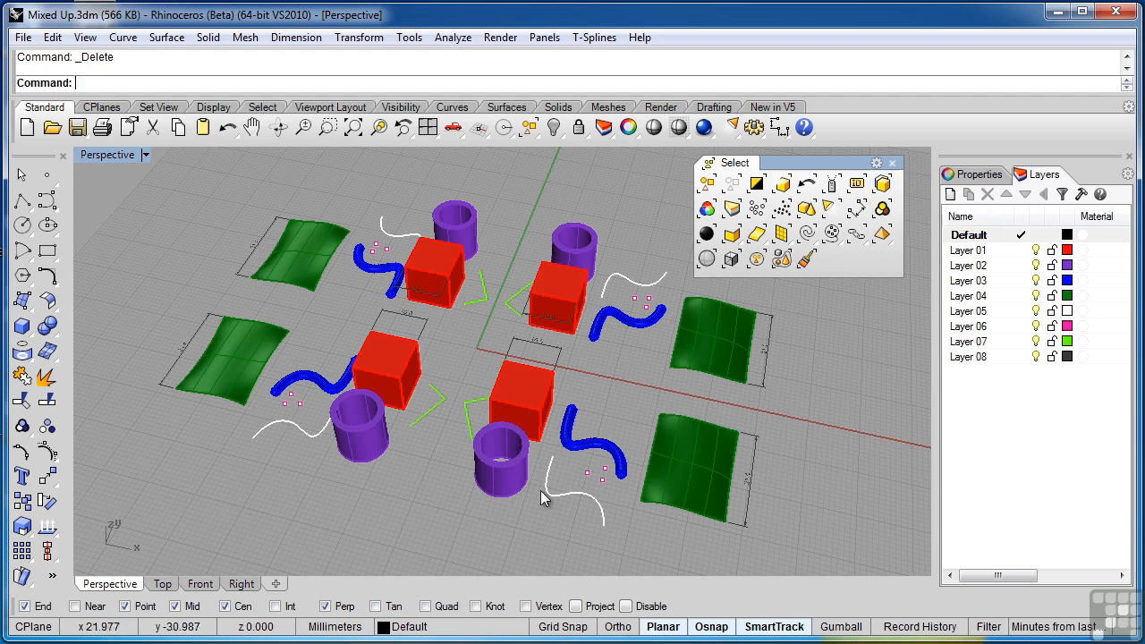
- Check the near-right white curve for an overlapping copy and select the duplicate objects
{"action": "left_click", "coordinate": [563, 494]}
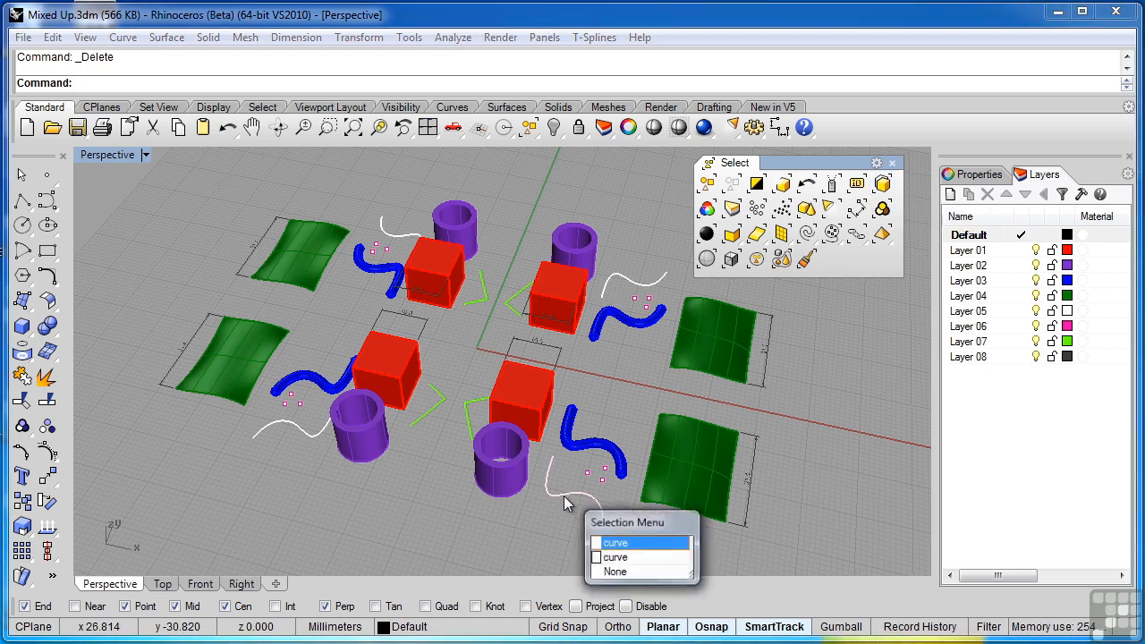
{"action": "left_click", "coordinate": [548, 539]}
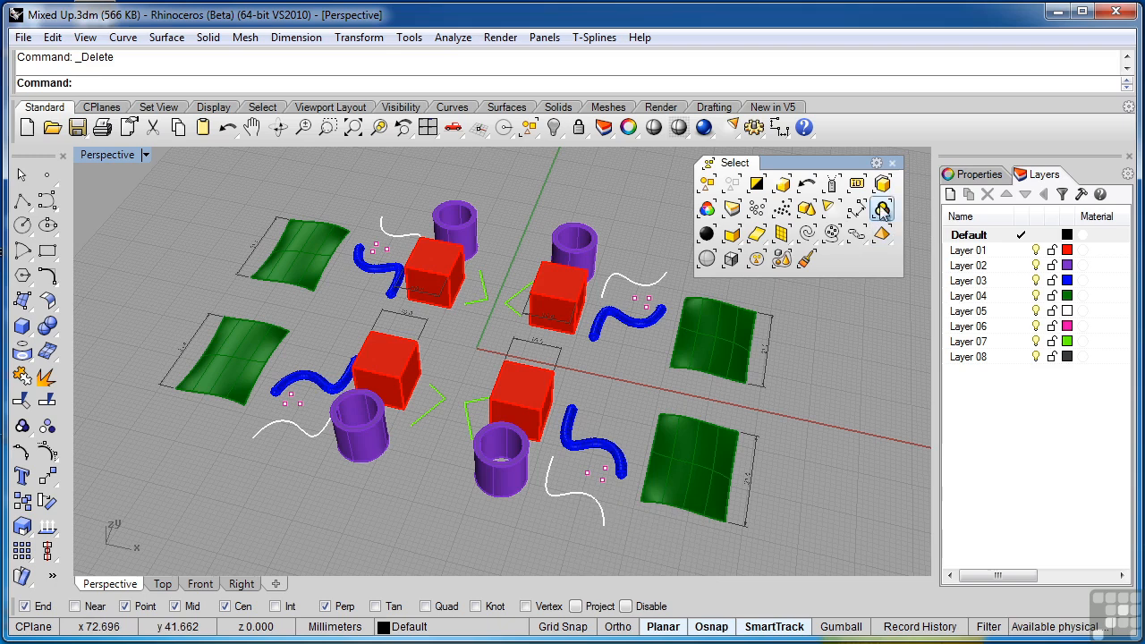
{"action": "left_click", "coordinate": [882, 185]}
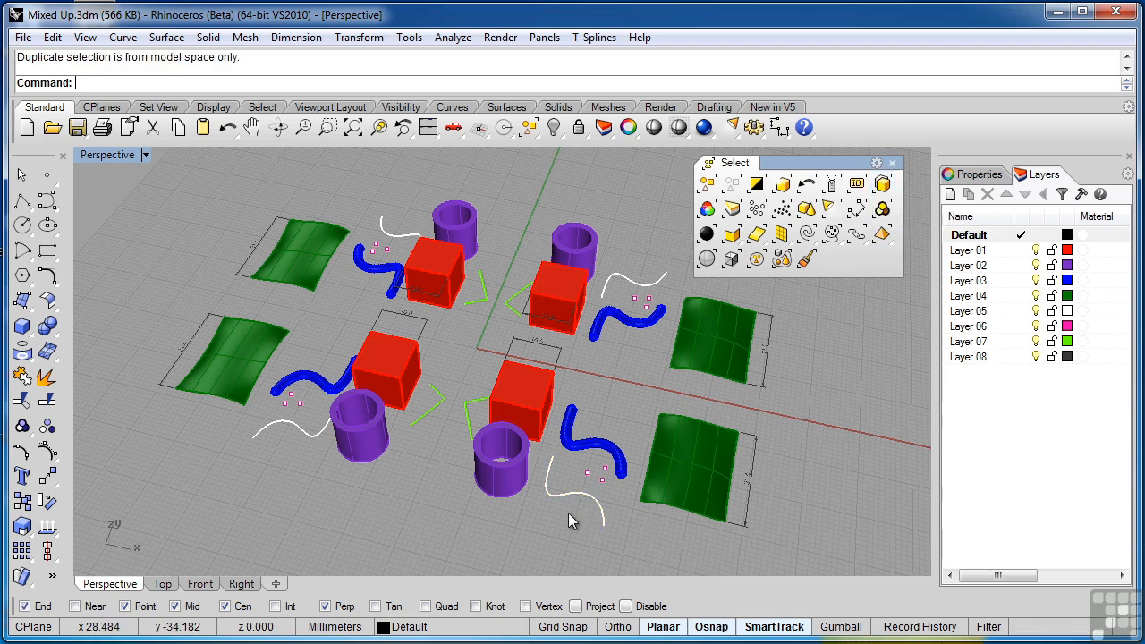
- Shift one copy of the near-right white curve slightly off the other, clear the selection, and run the duplicate selection
{"action": "scroll", "coordinate": [568, 513], "scroll_direction": "up", "scroll_amount": 5}
{"action": "left_click", "coordinate": [557, 455]}
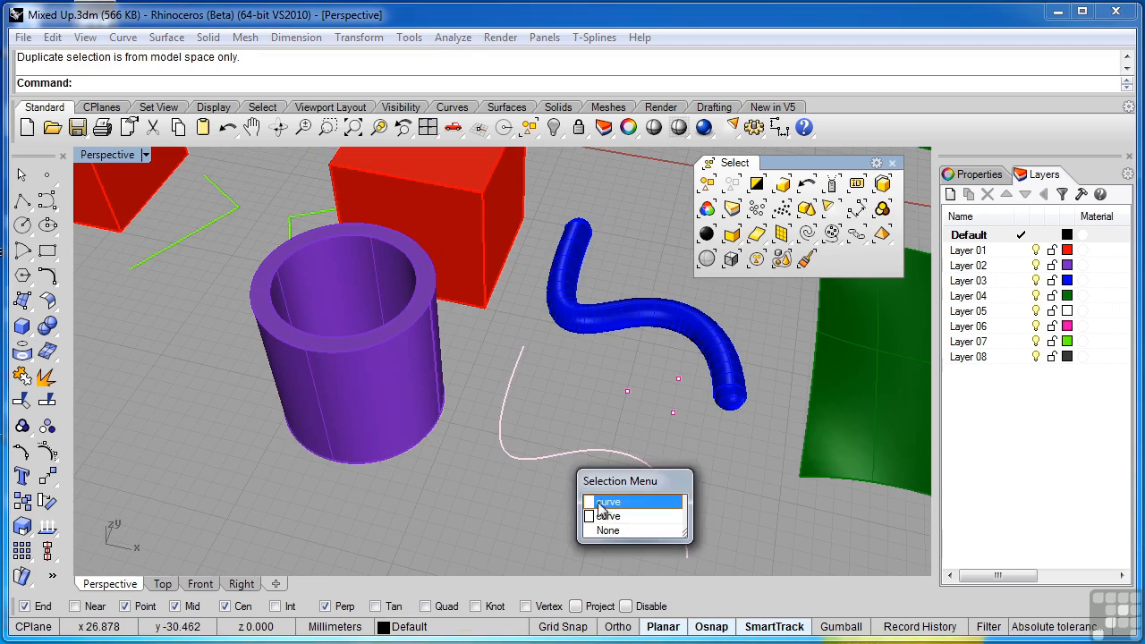
{"action": "left_click", "coordinate": [604, 501]}
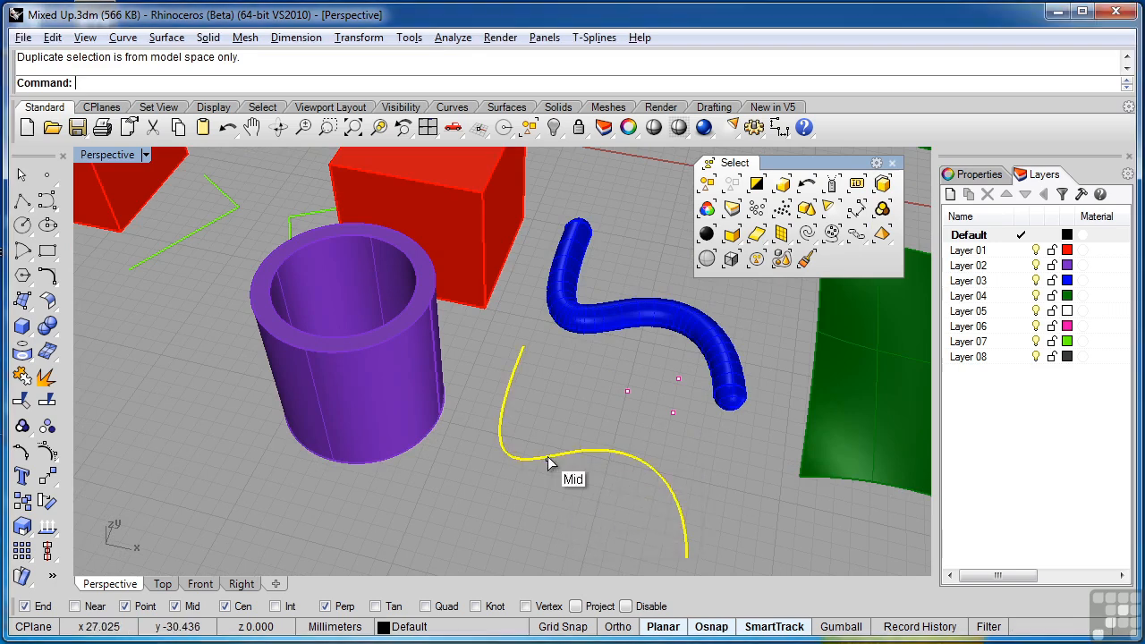
{"action": "left_click_drag", "start_coordinate": [551, 455], "coordinate": [550, 451]}
{"action": "left_click", "coordinate": [567, 505]}
{"action": "left_click", "coordinate": [558, 456]}
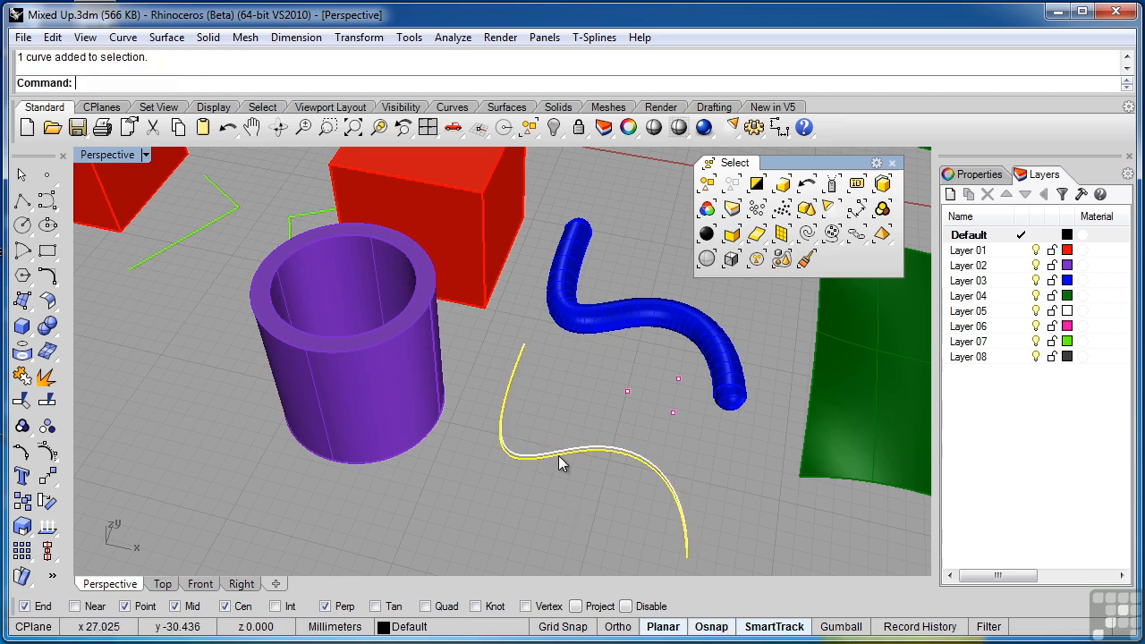
{"action": "left_click", "coordinate": [566, 470]}
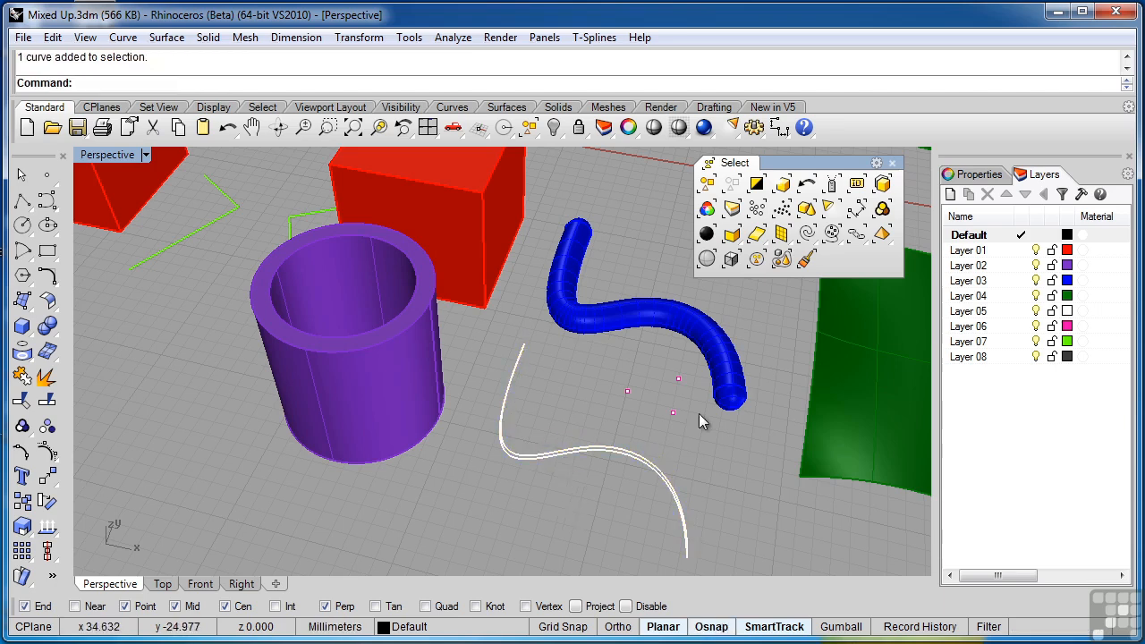
{"action": "left_click", "coordinate": [883, 184]}
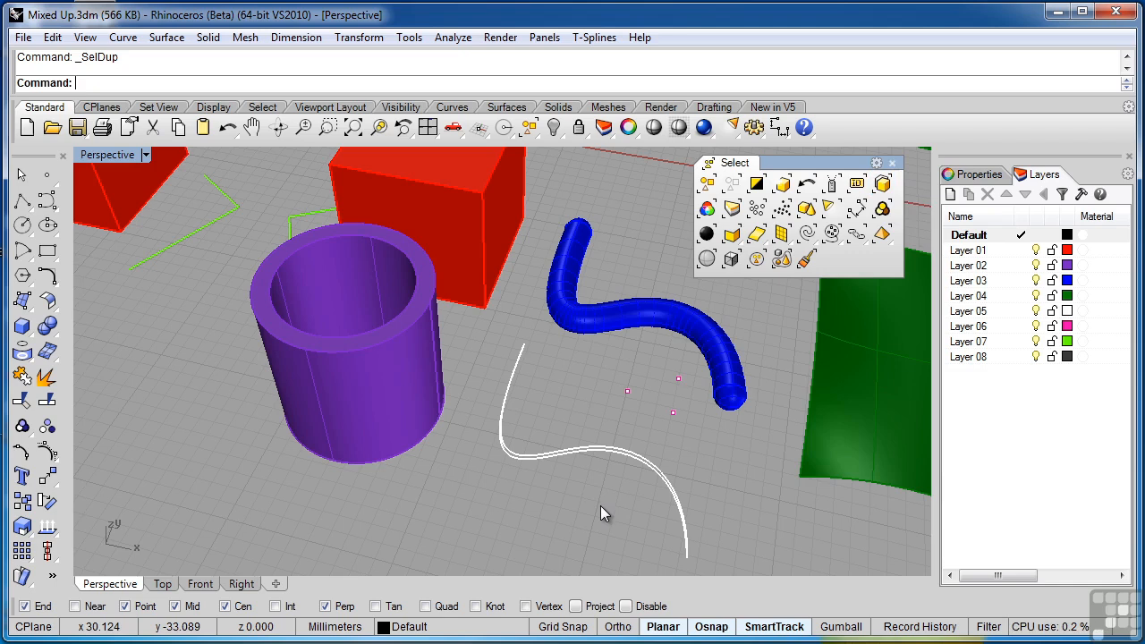
- Undo the curve copy's move and select the duplicate objects again
{"action": "key", "text": "ctrl+z"}
{"action": "key", "text": "Escape"}
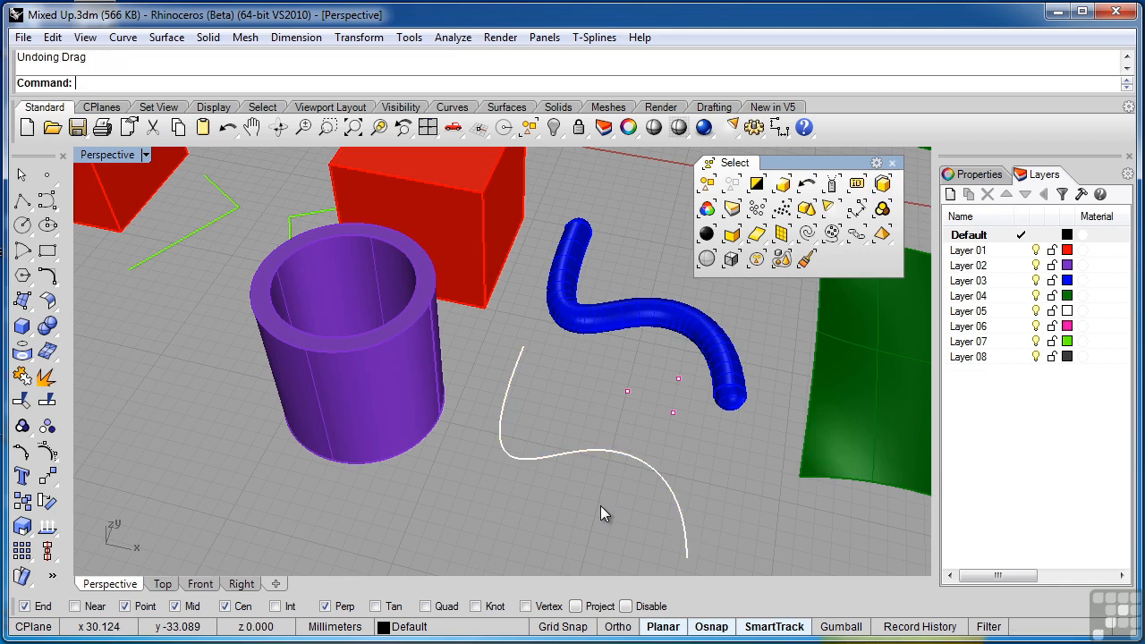
{"action": "left_click", "coordinate": [886, 186]}
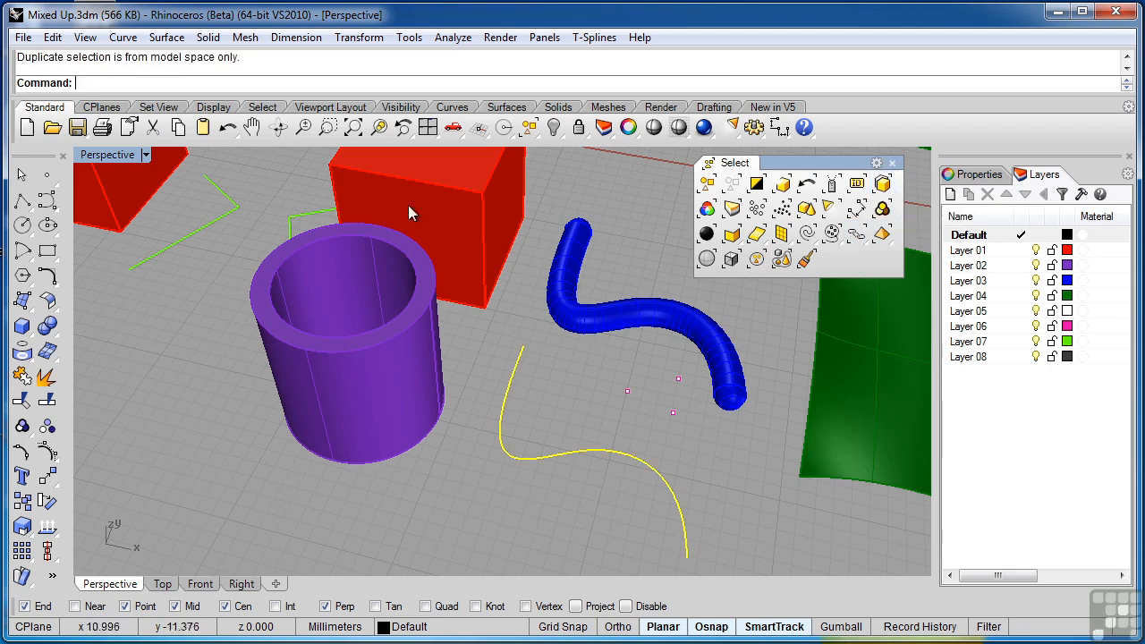
- Undo the last deletion and leave nothing selected
{"action": "left_click", "coordinate": [353, 128]}
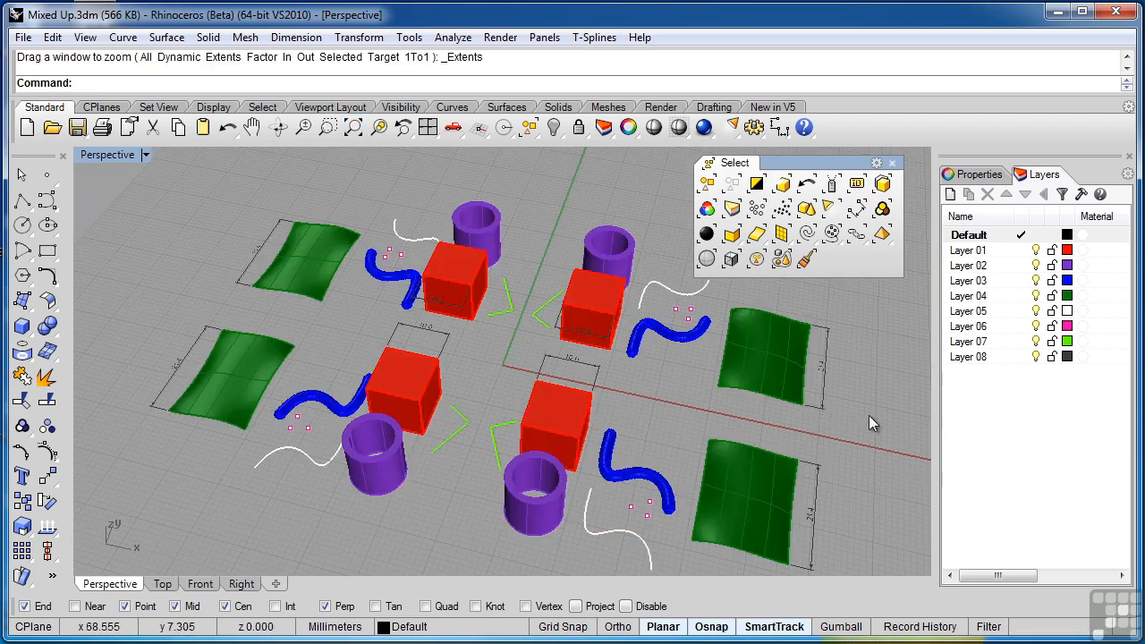
{"action": "key", "text": "ctrl+z"}
{"action": "key", "text": "Escape"}
{"action": "right_click_drag", "start_coordinate": [867, 414], "coordinate": [833, 389], "text": "shift"}
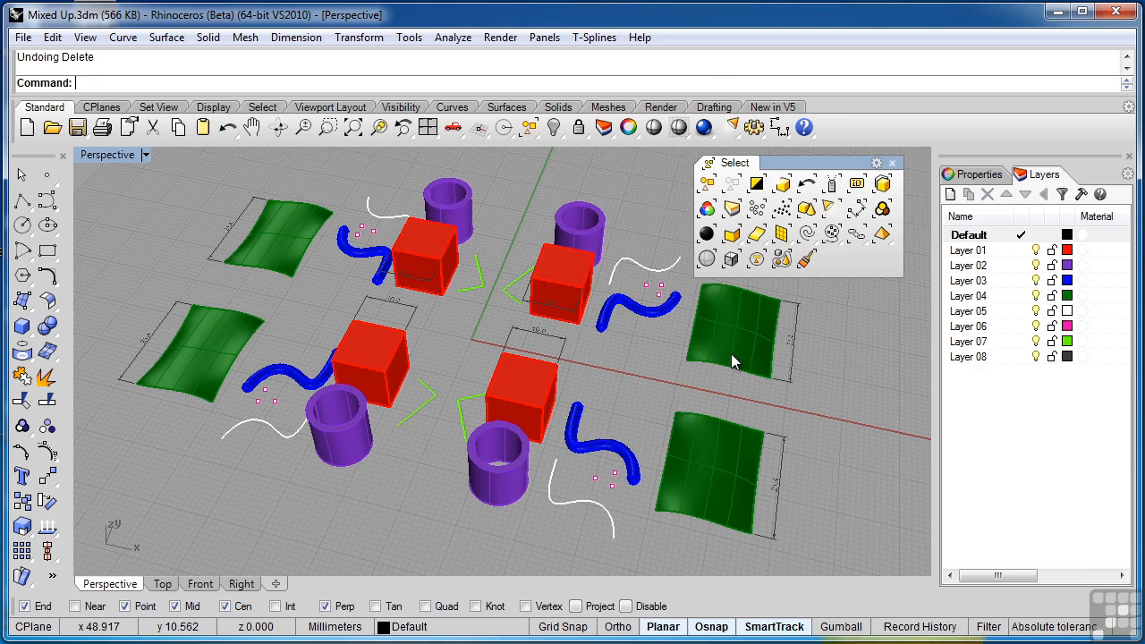
- Select the far-right green surface, extend the selection to all objects of its color, remove the far-left green surface, and clear the selection
{"action": "left_click", "coordinate": [731, 353]}
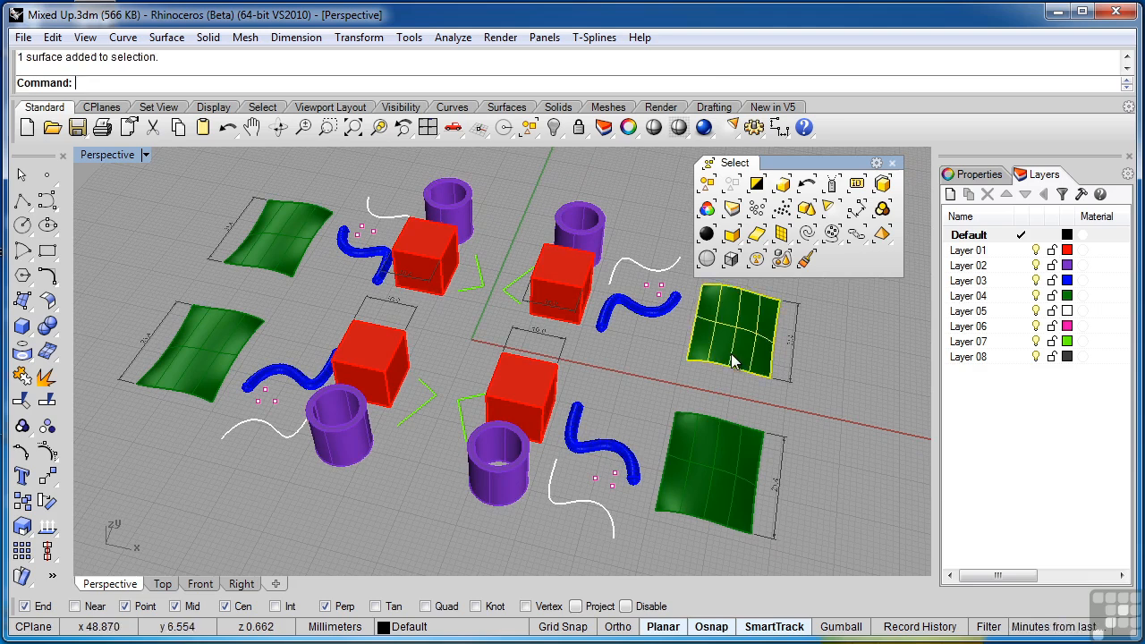
{"action": "left_click", "coordinate": [707, 210]}
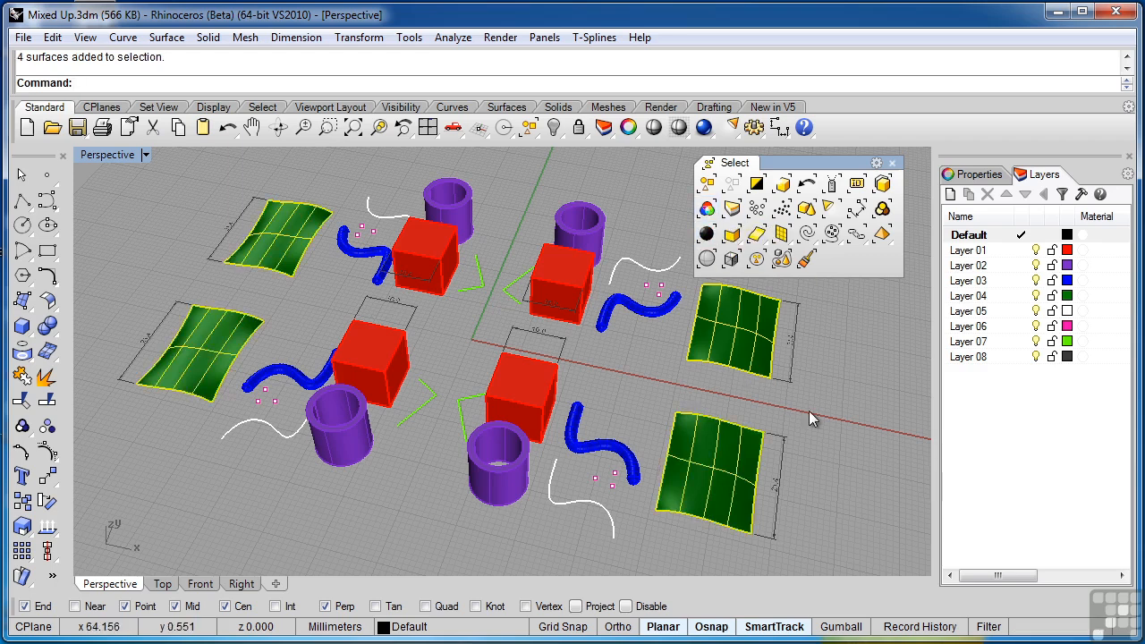
{"action": "left_click", "coordinate": [269, 248], "text": "ctrl"}
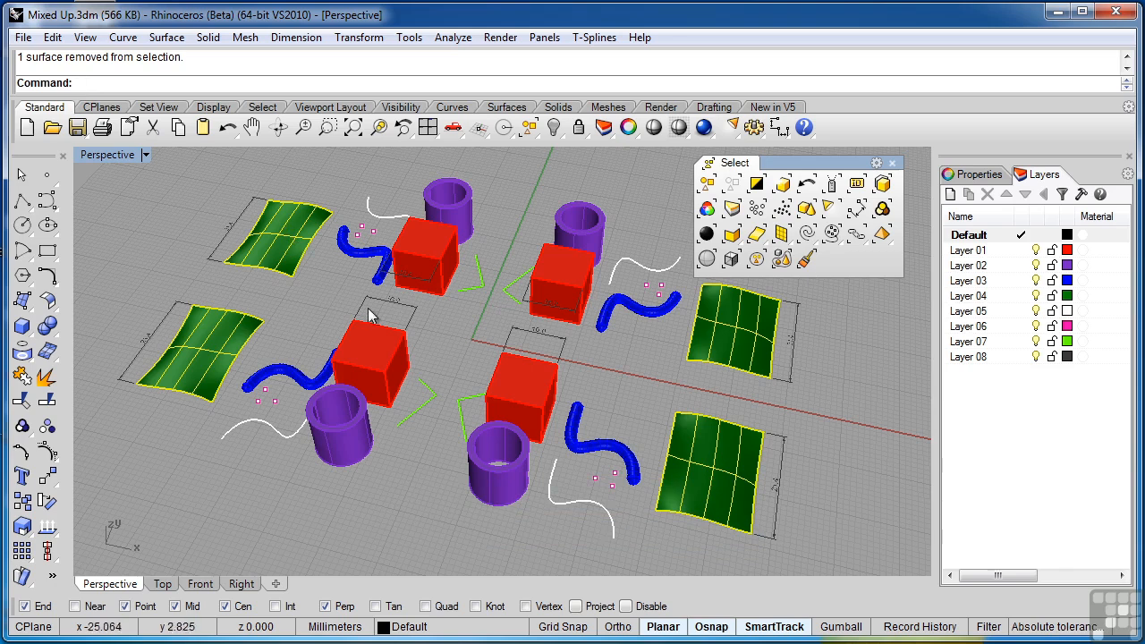
{"action": "left_click", "coordinate": [891, 365]}
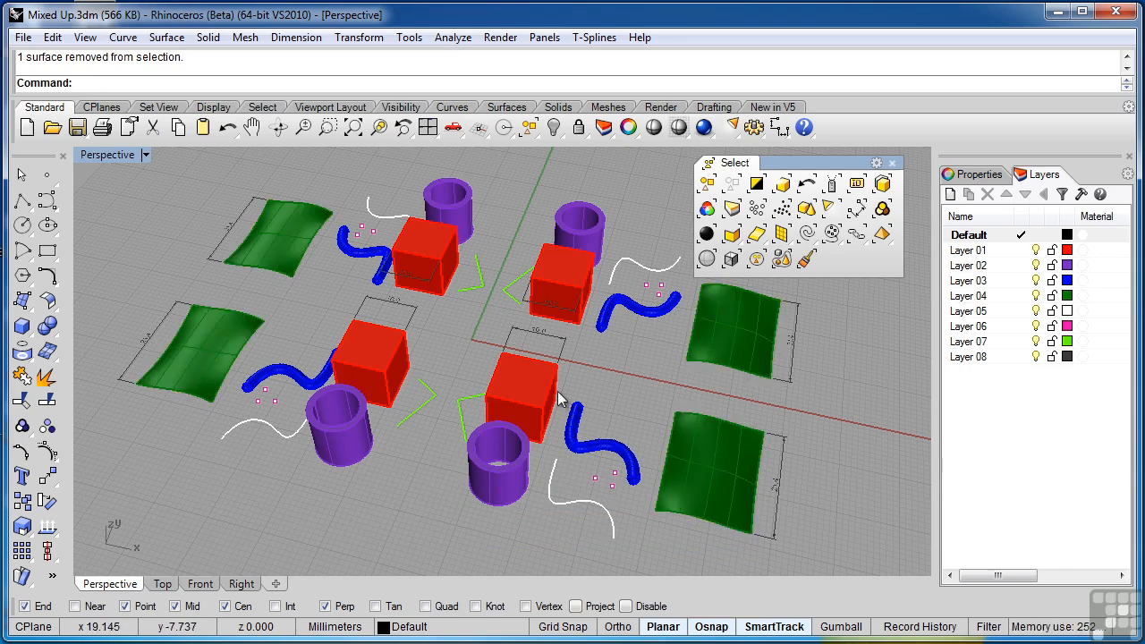
- Set the display color of the near-right cube, the far-right blue pipe and its adjacent white curve to Red, leaving nothing selected
{"action": "left_click", "coordinate": [558, 397]}
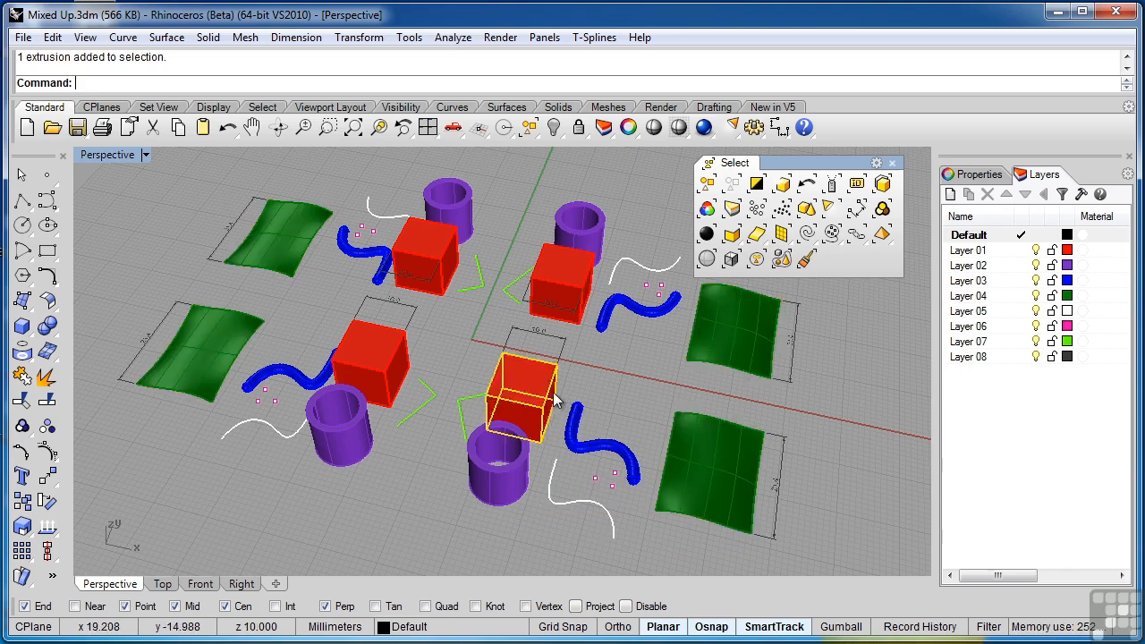
{"action": "left_click", "coordinate": [642, 312]}
{"action": "left_click", "coordinate": [971, 175]}
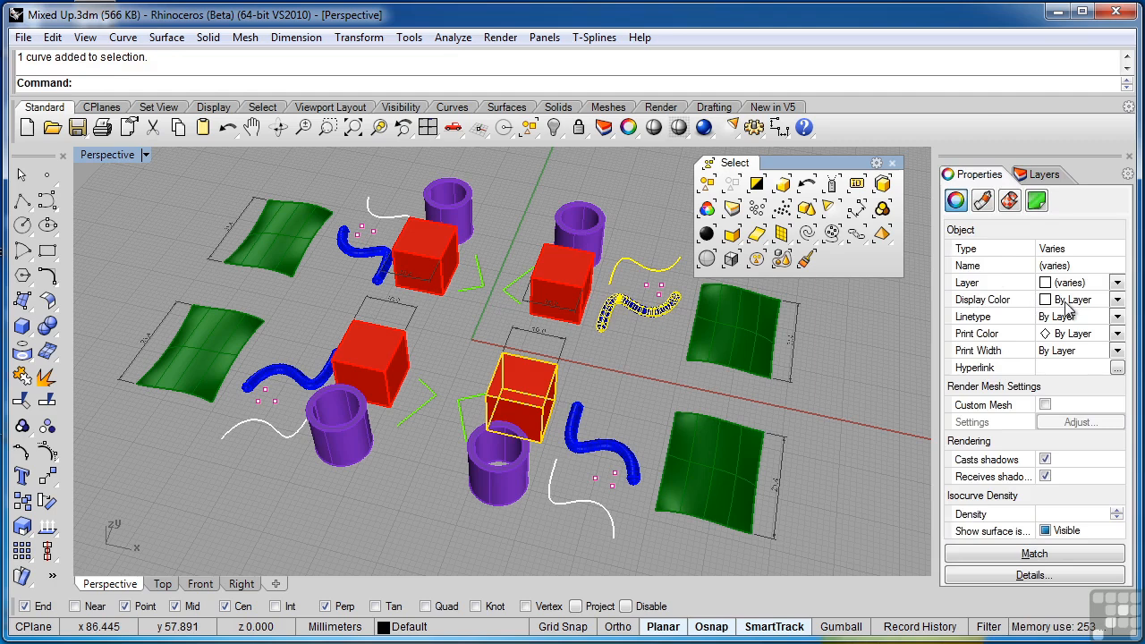
{"action": "left_click", "coordinate": [1067, 307]}
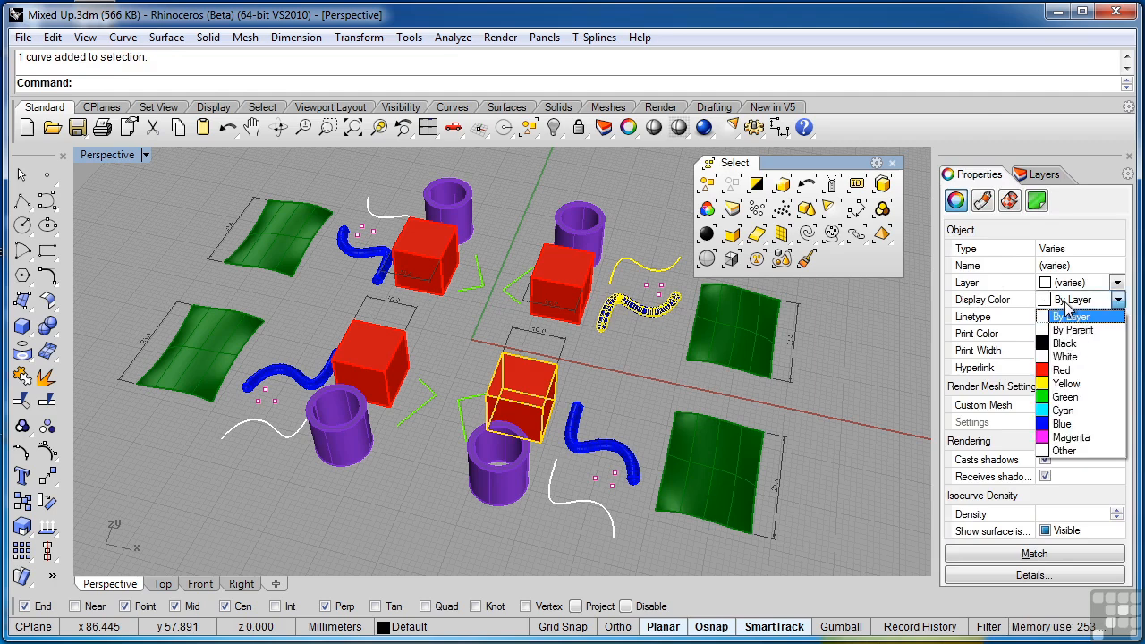
{"action": "left_click", "coordinate": [1069, 378]}
{"action": "left_click", "coordinate": [850, 380]}
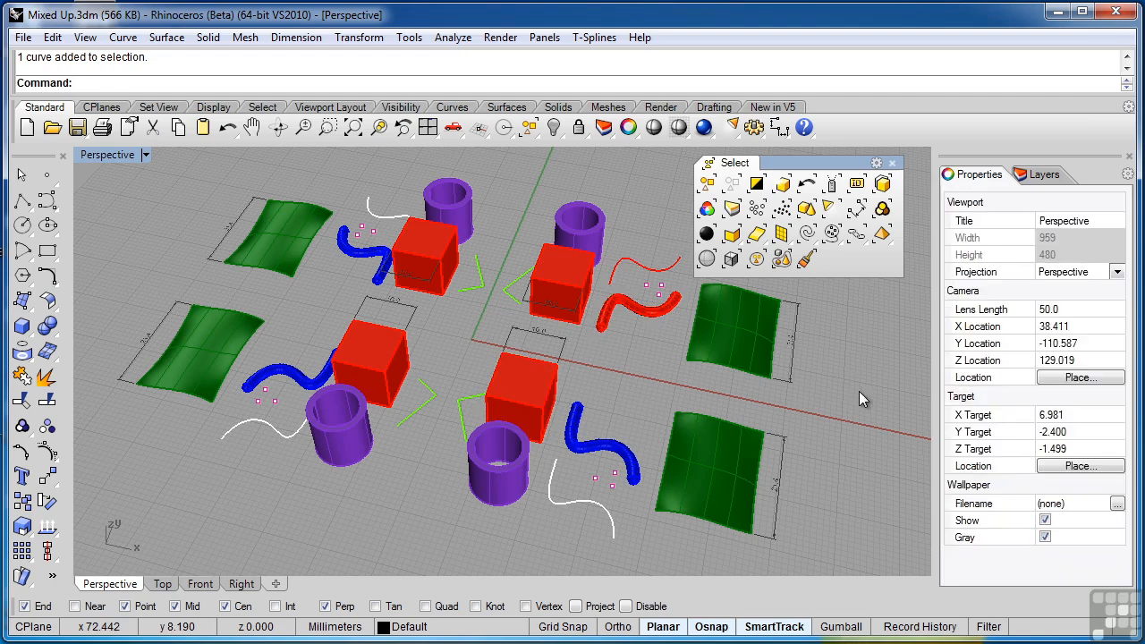
- Select the red pipe, extend the selection to every object of the same color, and clear the selection
{"action": "left_click", "coordinate": [651, 318]}
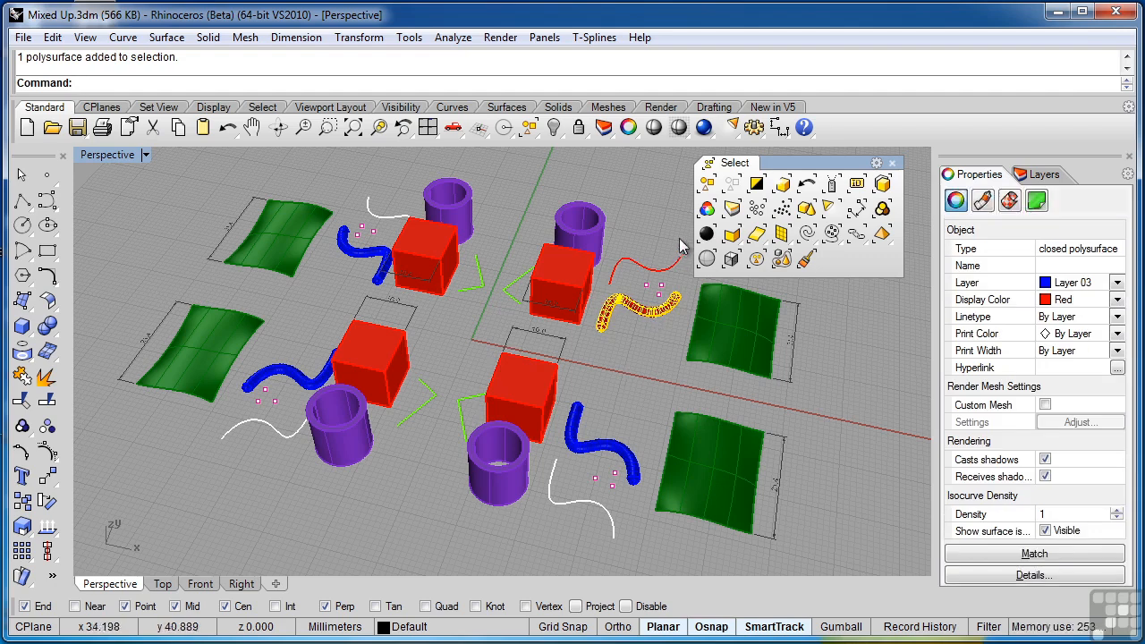
{"action": "left_click", "coordinate": [707, 208]}
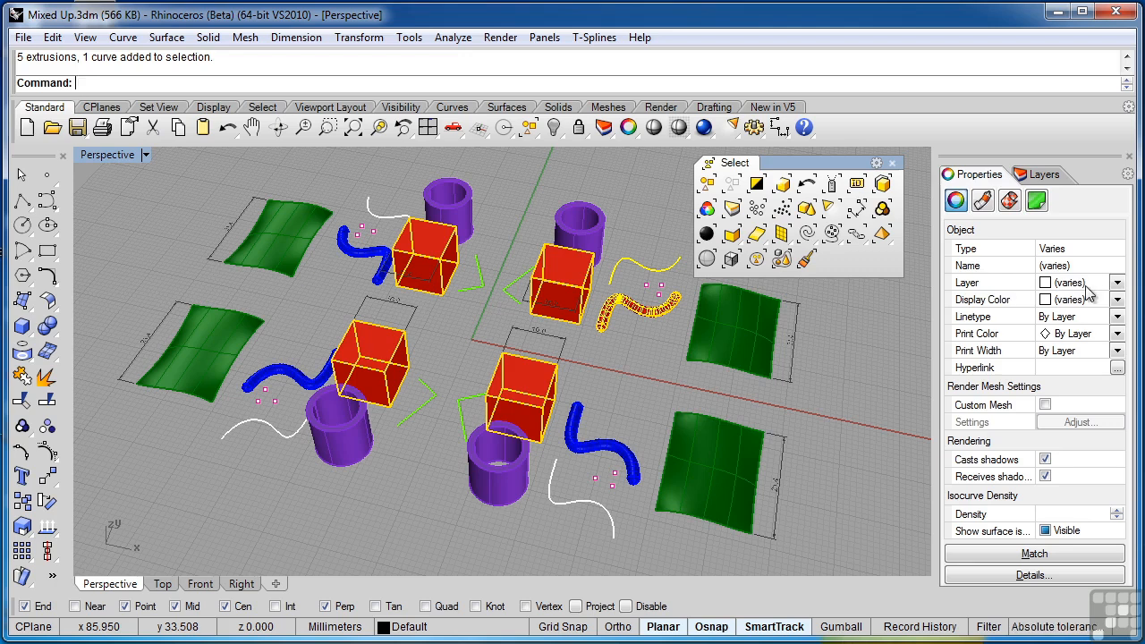
{"action": "left_click", "coordinate": [635, 369]}
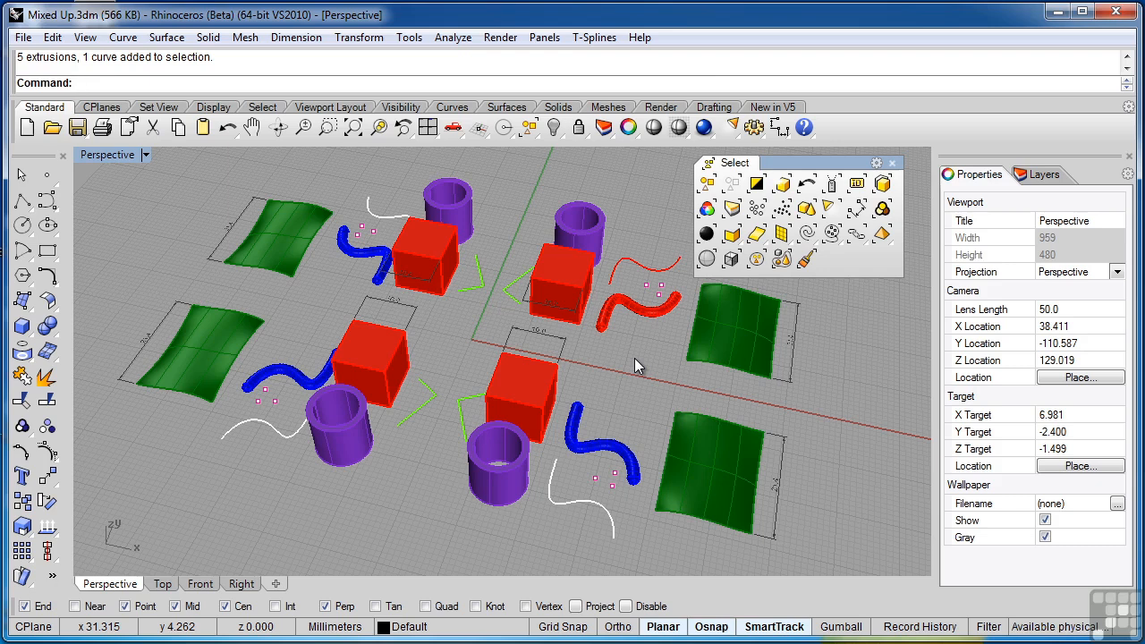
- Select all objects on Layer 03, Layer 05 and Layer 07 by layer, and clear the selection
{"action": "left_click", "coordinate": [732, 209]}
{"action": "left_click_drag", "start_coordinate": [685, 437], "coordinate": [715, 536]}
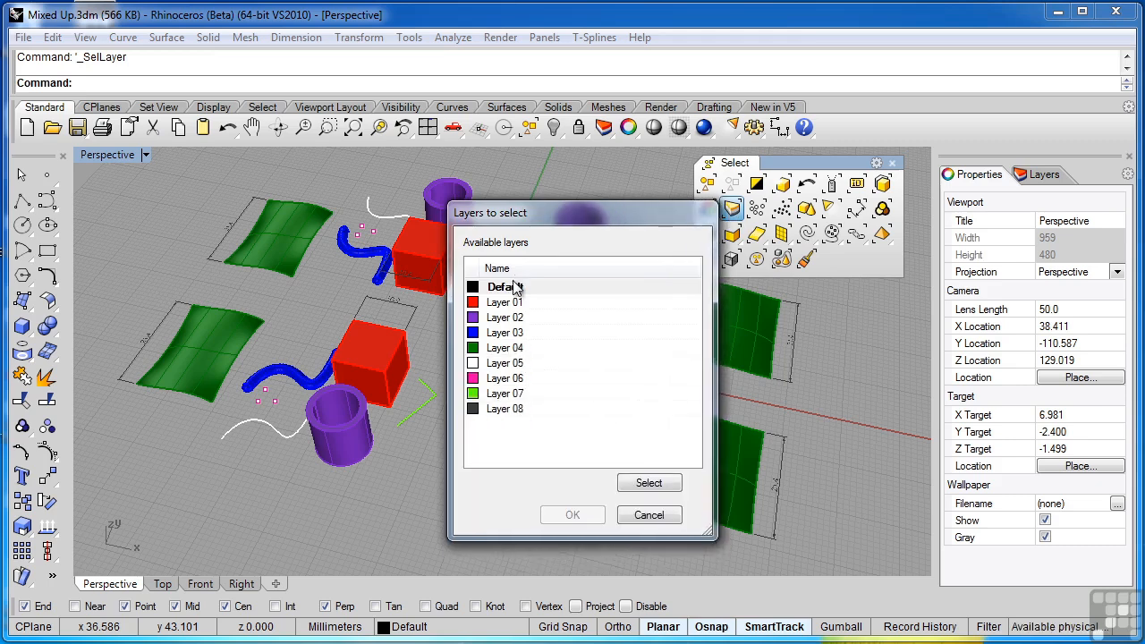
{"action": "left_click", "coordinate": [506, 336]}
{"action": "left_click", "coordinate": [505, 366], "text": "ctrl"}
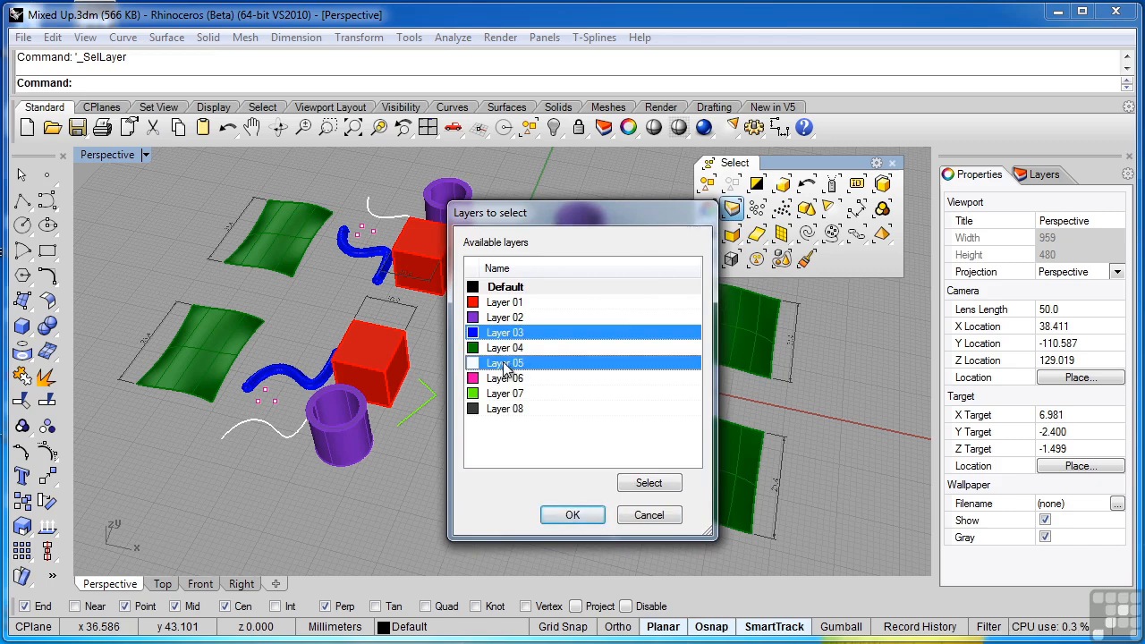
{"action": "left_click", "coordinate": [503, 395], "text": "ctrl"}
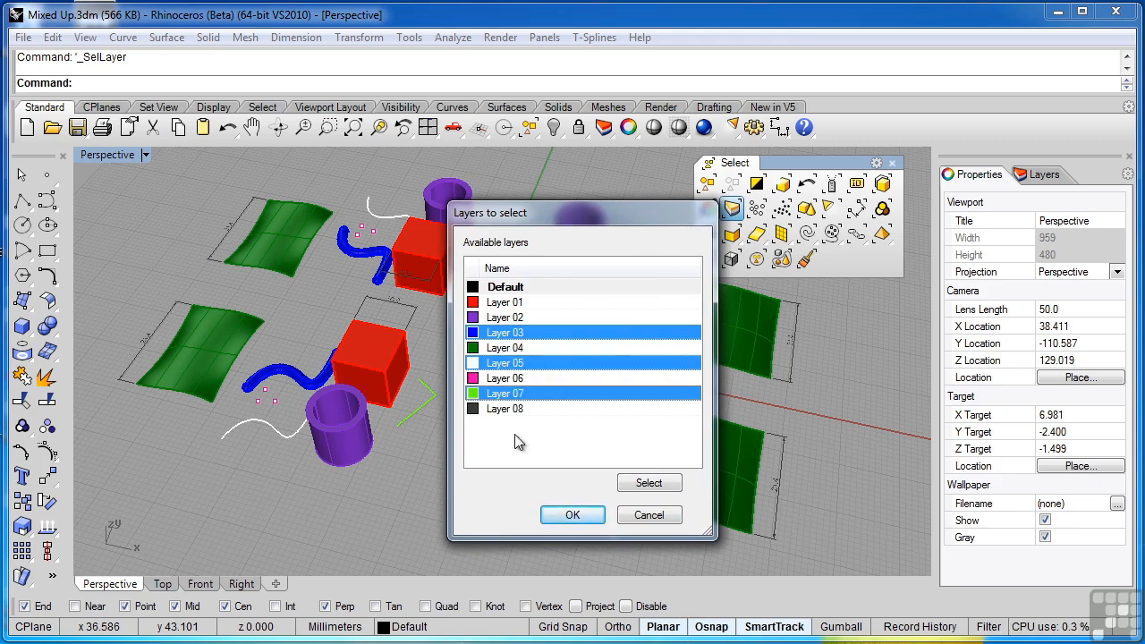
{"action": "left_click", "coordinate": [571, 517]}
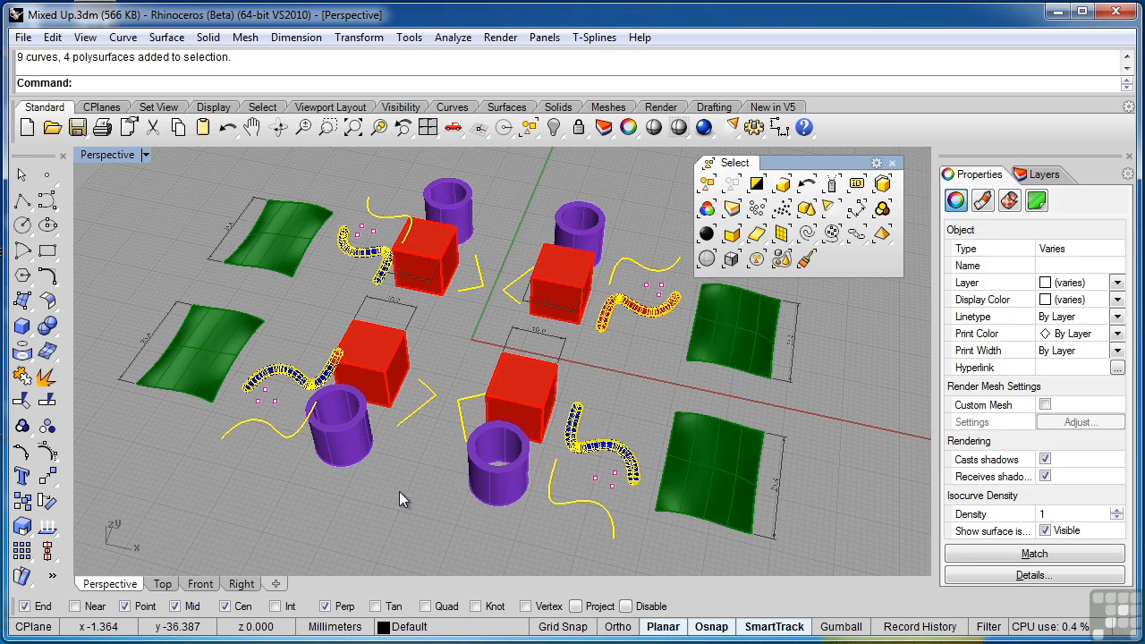
{"action": "left_click", "coordinate": [399, 488]}
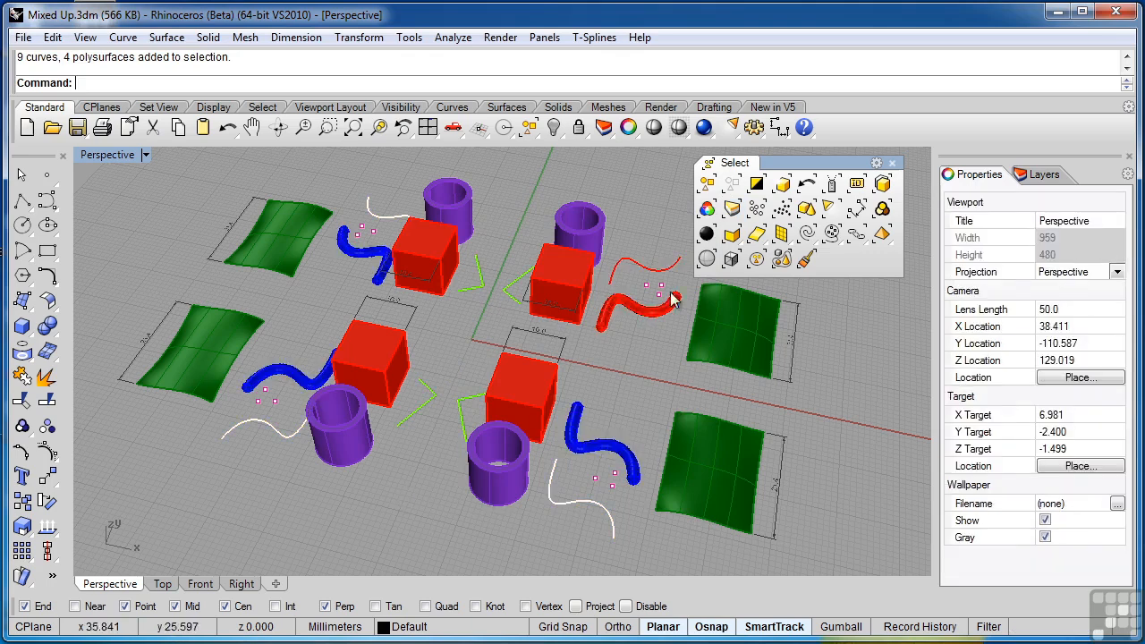
- Select all point objects and clear the selection, and do the same for all dimensions
{"action": "left_click", "coordinate": [757, 208]}
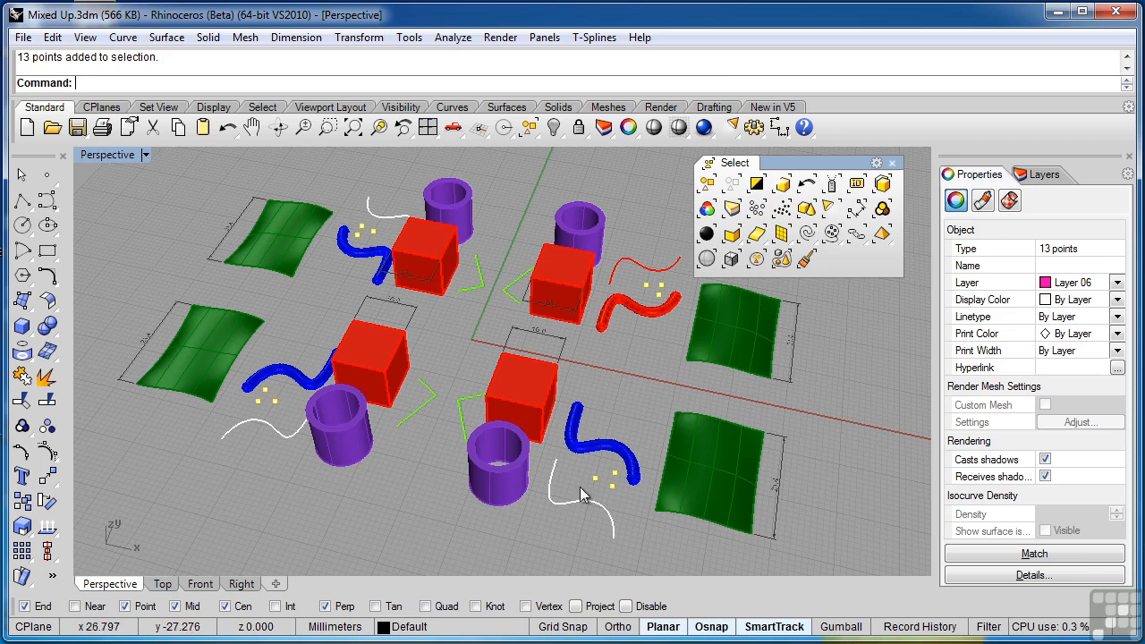
{"action": "left_click", "coordinate": [617, 496]}
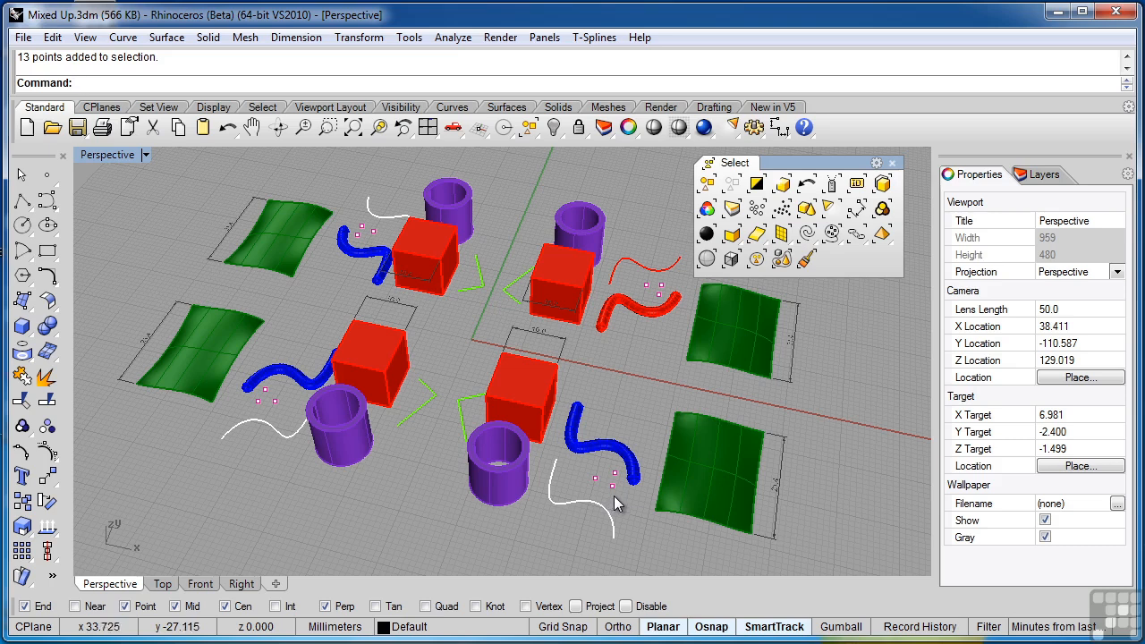
{"action": "left_click", "coordinate": [858, 219]}
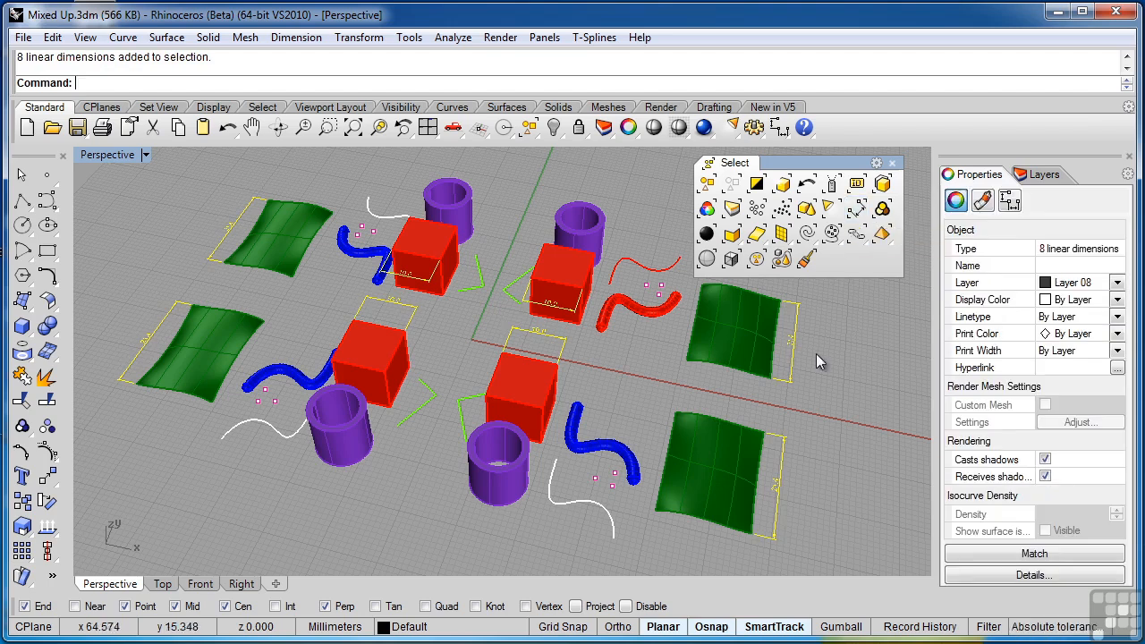
{"action": "left_click", "coordinate": [826, 407]}
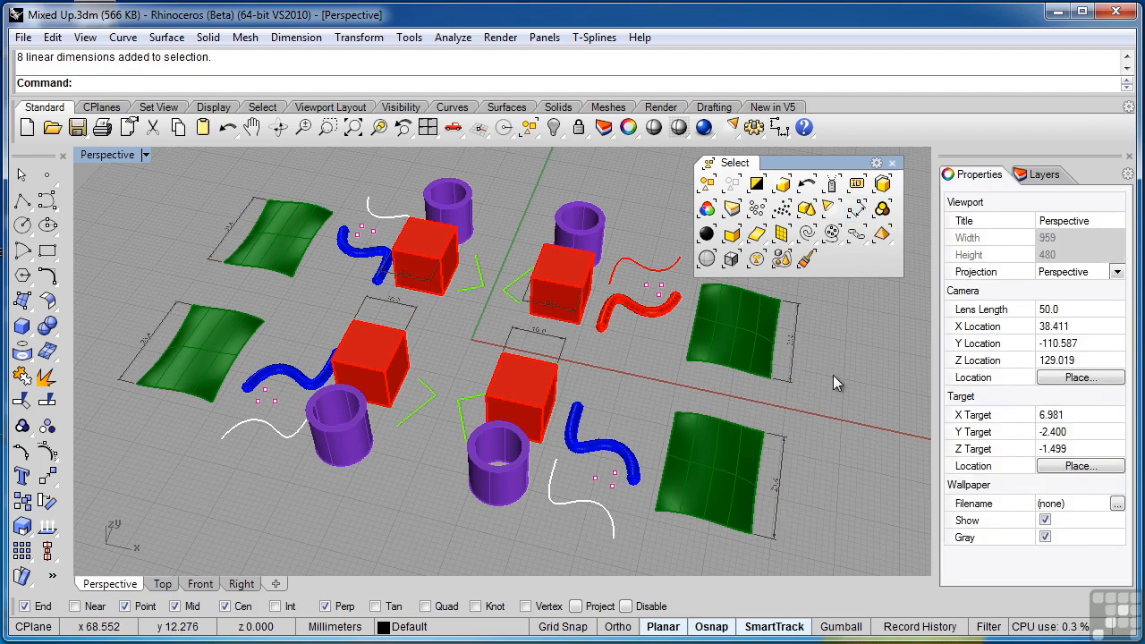
- Select all polysurfaces and clear the selection, and do the same for all surfaces
{"action": "left_click", "coordinate": [732, 236]}
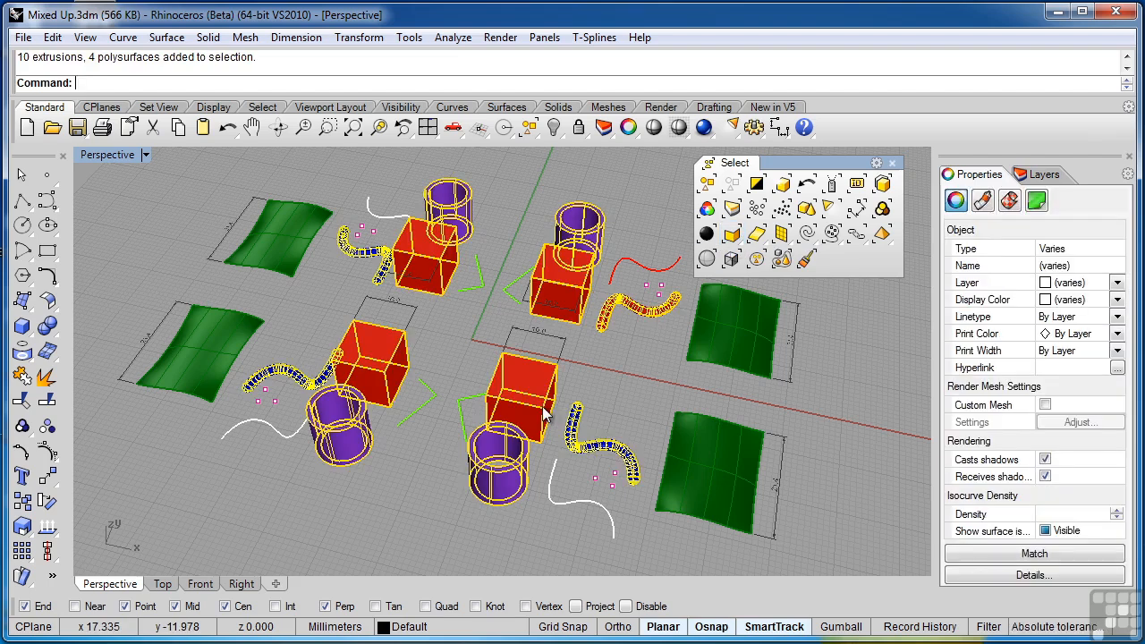
{"action": "left_click", "coordinate": [645, 371]}
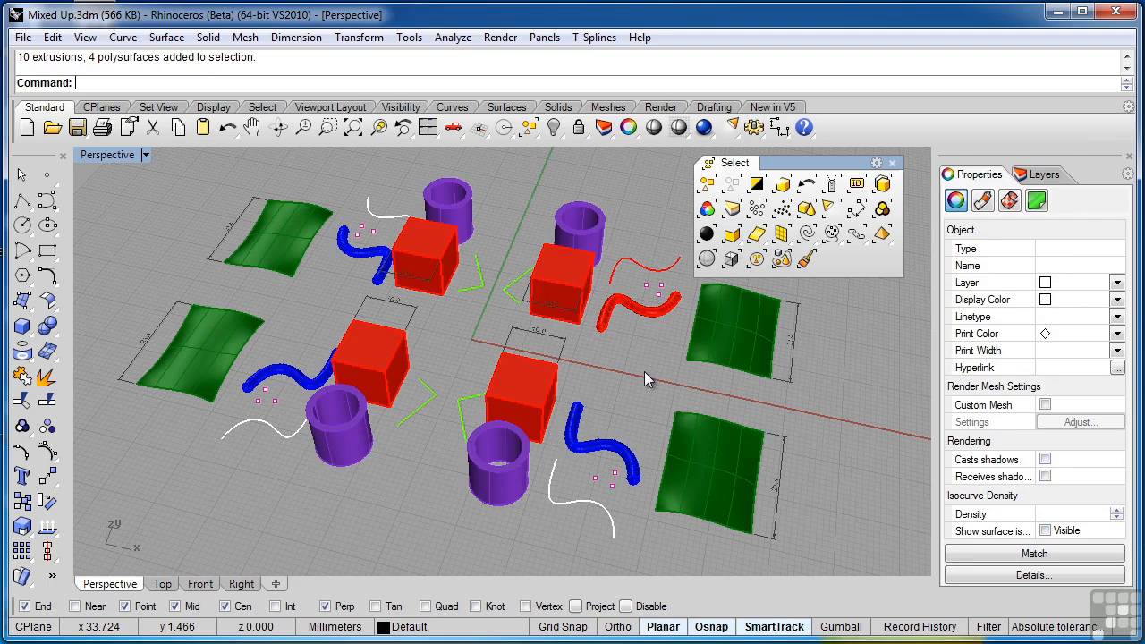
{"action": "left_click", "coordinate": [756, 235]}
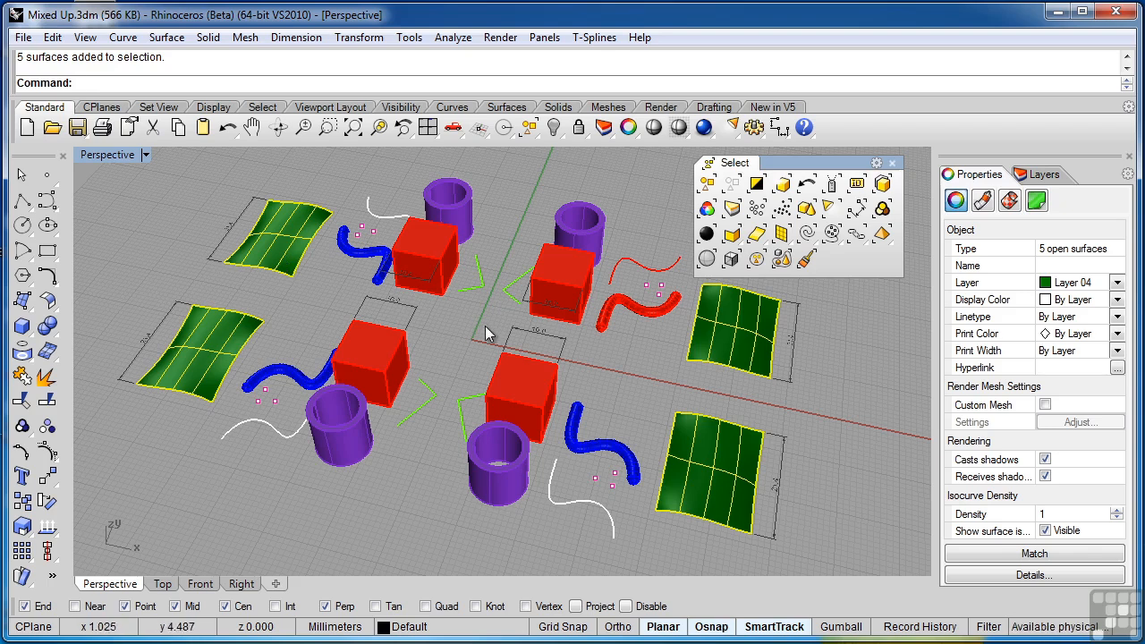
{"action": "left_click", "coordinate": [617, 364]}
- Explode the near-right red cube into separate surfaces and leave nothing selected
{"action": "left_click", "coordinate": [531, 376]}
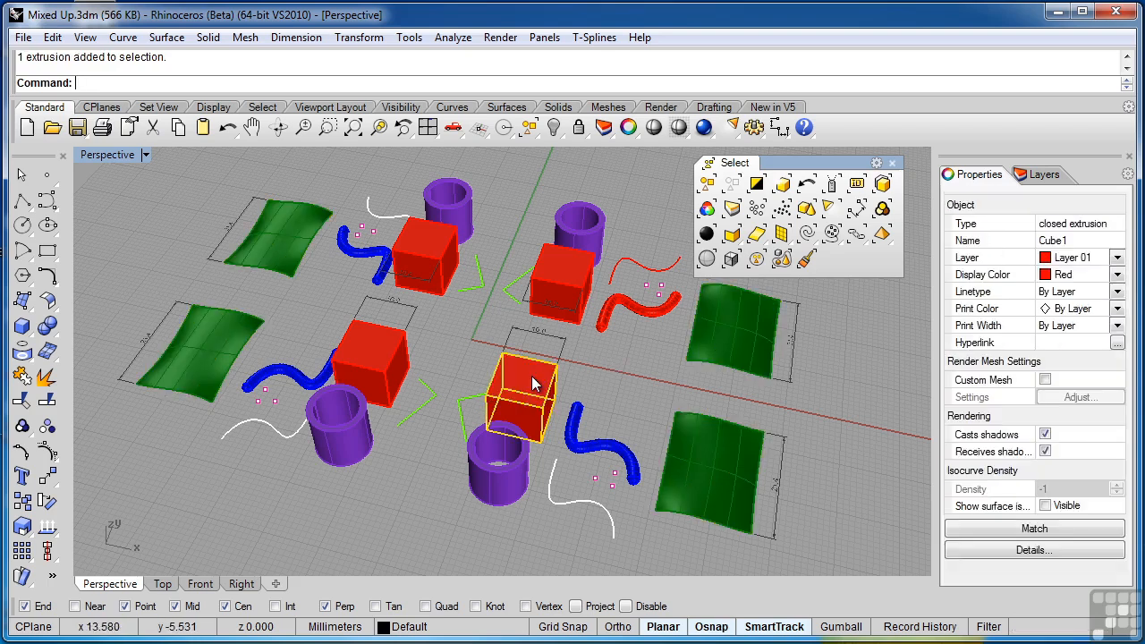
{"action": "middle_click", "coordinate": [531, 375]}
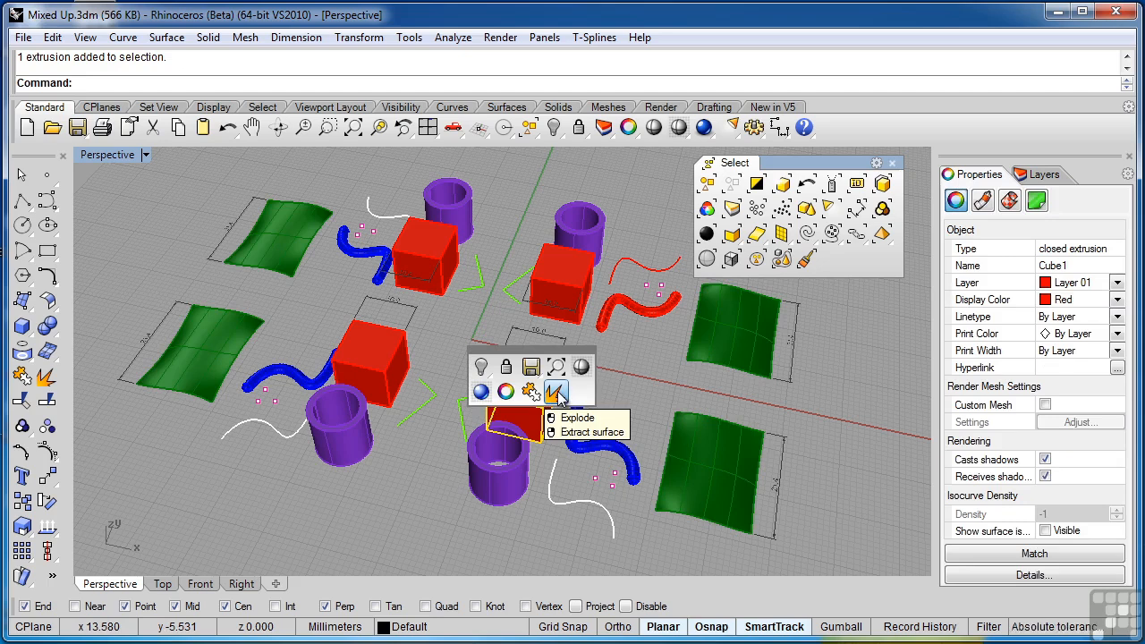
{"action": "left_click", "coordinate": [555, 394]}
{"action": "left_click", "coordinate": [611, 391]}
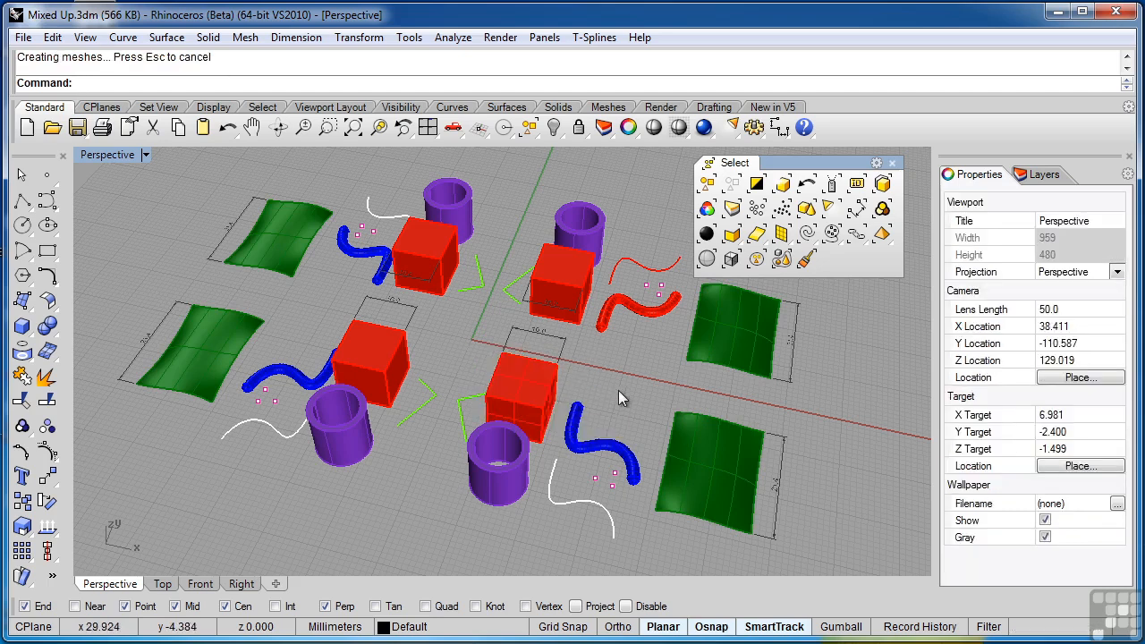
- Select all surfaces, clear the selection, and pick the exploded cube's side, upper and front faces individually
{"action": "left_click", "coordinate": [757, 235]}
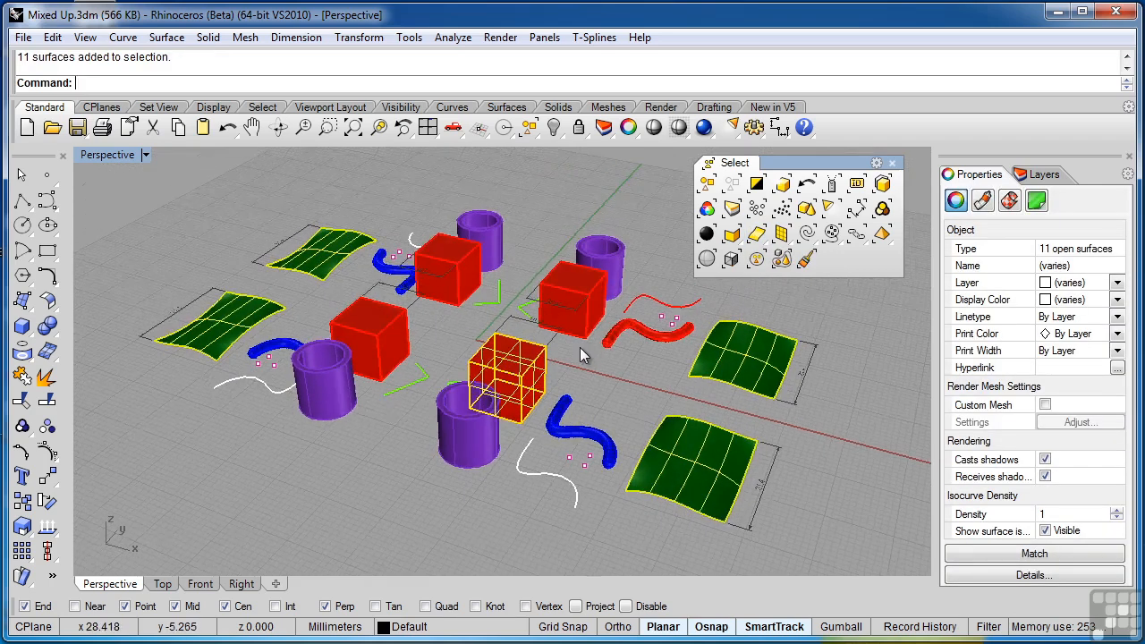
{"action": "scroll", "coordinate": [516, 382], "scroll_direction": "up", "scroll_amount": 3}
{"action": "key", "text": "Escape"}
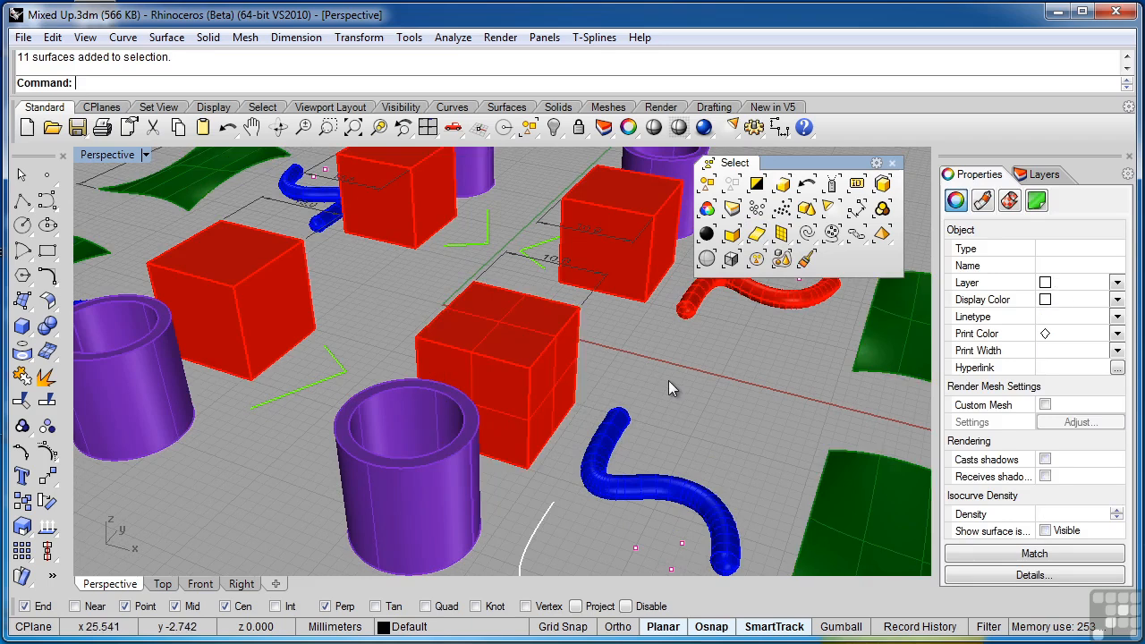
{"action": "left_click", "coordinate": [570, 378]}
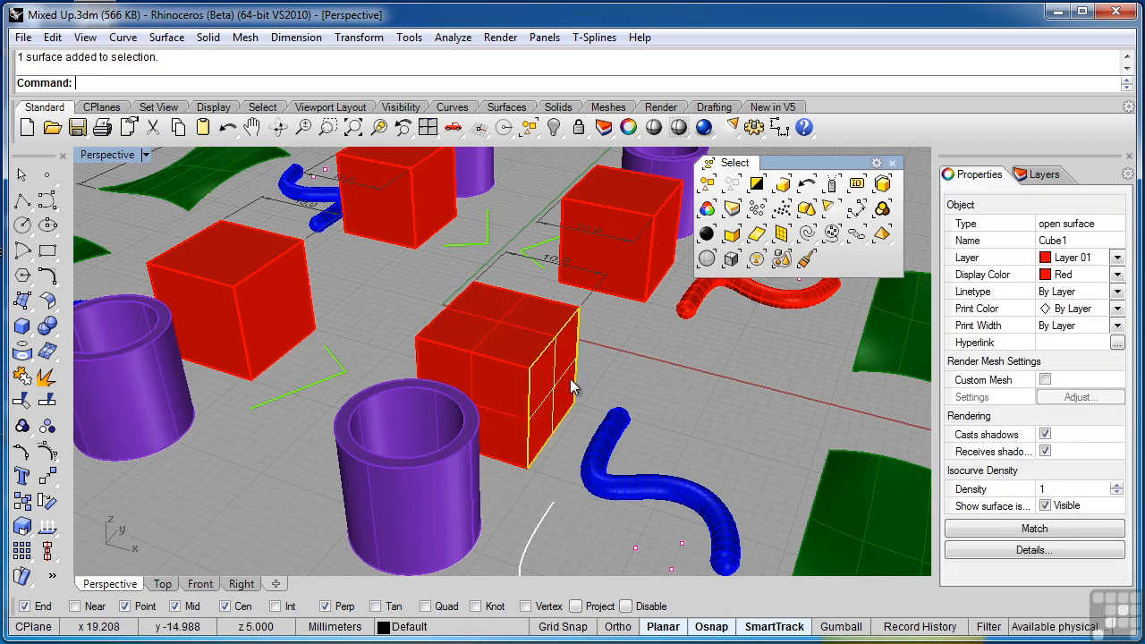
{"action": "left_click", "coordinate": [522, 325]}
{"action": "left_click", "coordinate": [492, 402]}
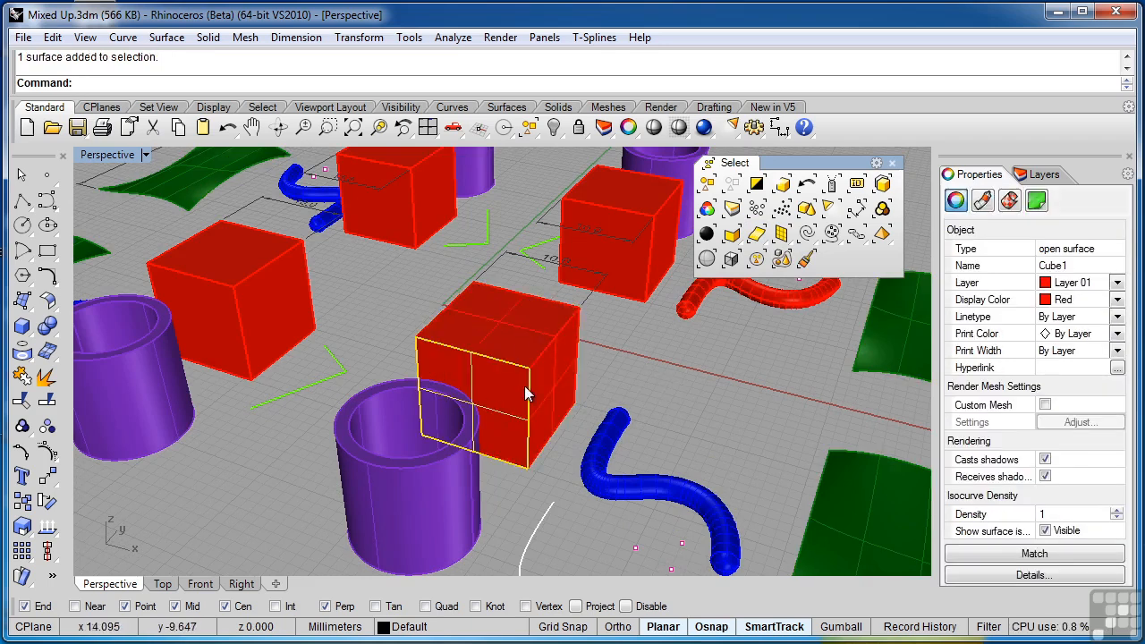
- Explode the near-right blue pipe into separate surfaces
{"action": "scroll", "coordinate": [525, 382], "scroll_direction": "down", "scroll_amount": 3}
{"action": "left_click", "coordinate": [598, 439]}
{"action": "middle_click", "coordinate": [598, 438]}
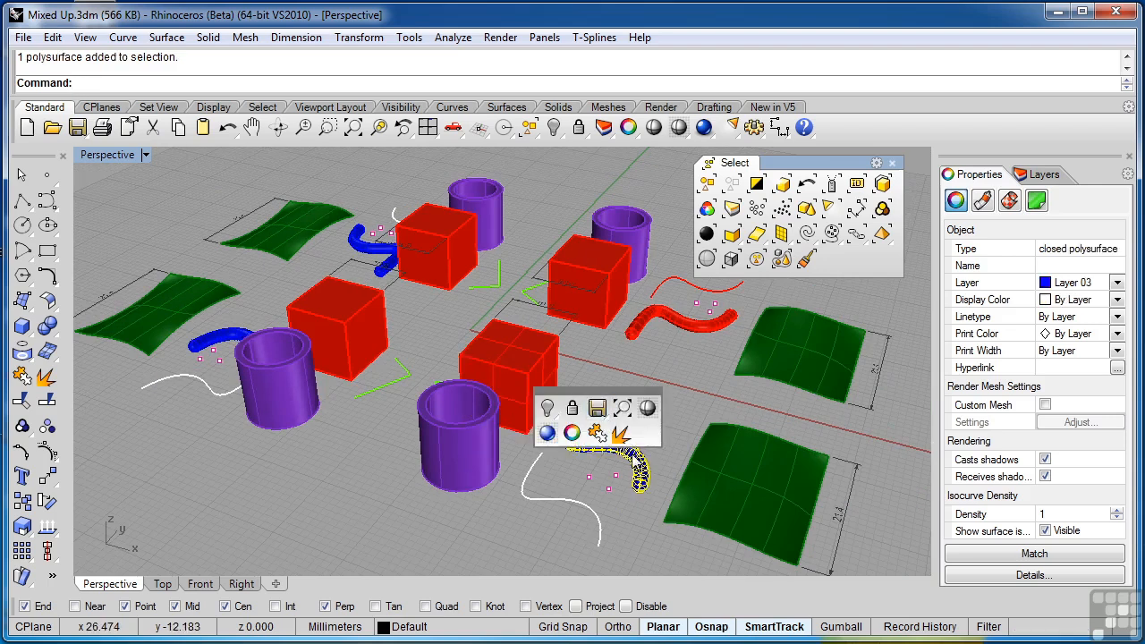
{"action": "left_click", "coordinate": [632, 435]}
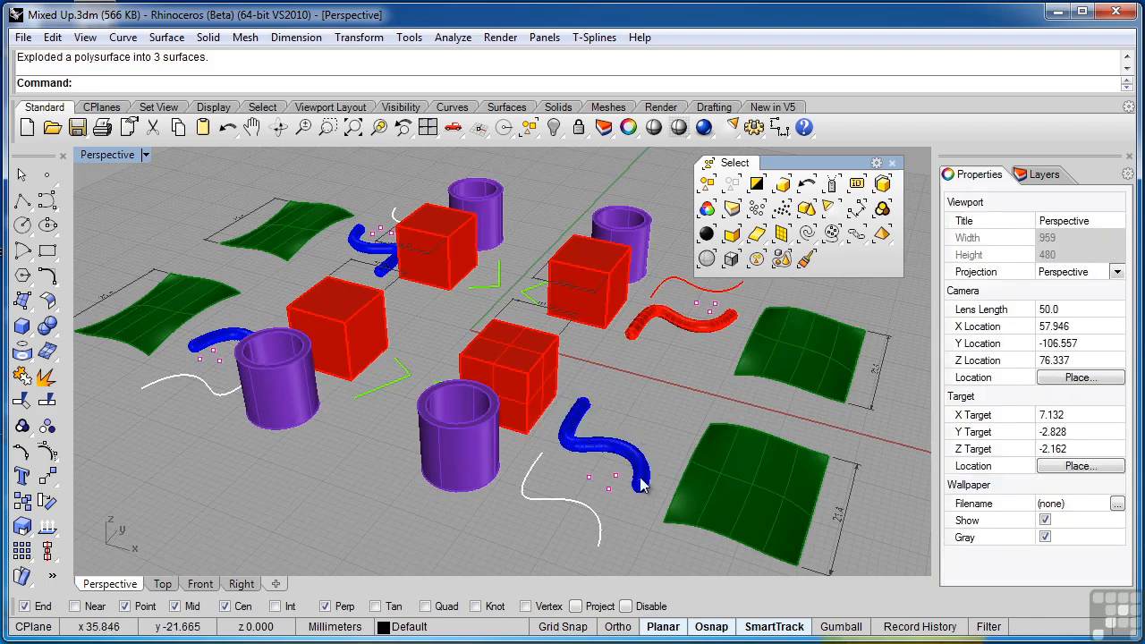
- Pick the exploded pipe's end cap and body individually, clear the selection, and select all surfaces in the model
{"action": "left_click", "coordinate": [641, 474]}
{"action": "left_click", "coordinate": [640, 505]}
{"action": "scroll", "coordinate": [639, 496], "scroll_direction": "up", "scroll_amount": 3}
{"action": "left_click", "coordinate": [639, 491]}
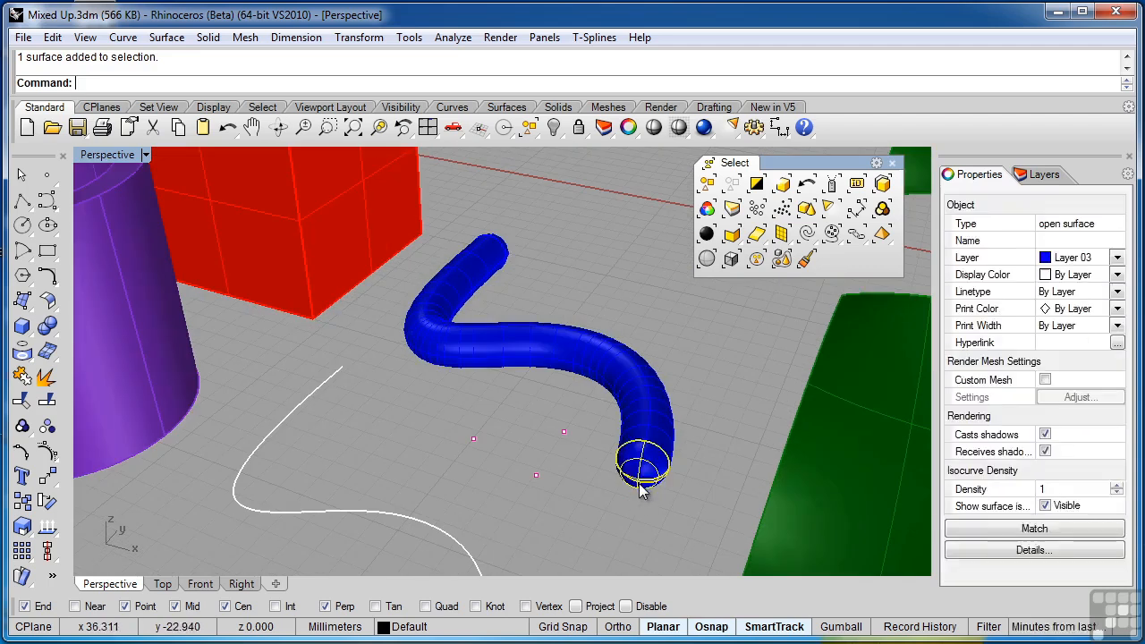
{"action": "left_click", "coordinate": [648, 411]}
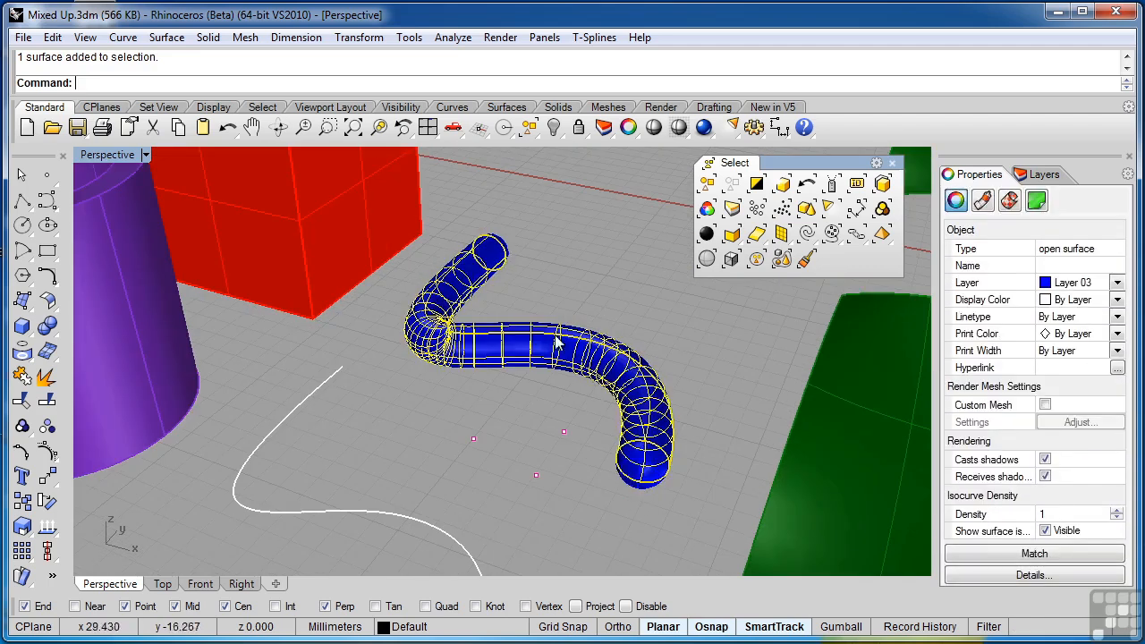
{"action": "left_click", "coordinate": [530, 245]}
{"action": "left_click", "coordinate": [758, 234]}
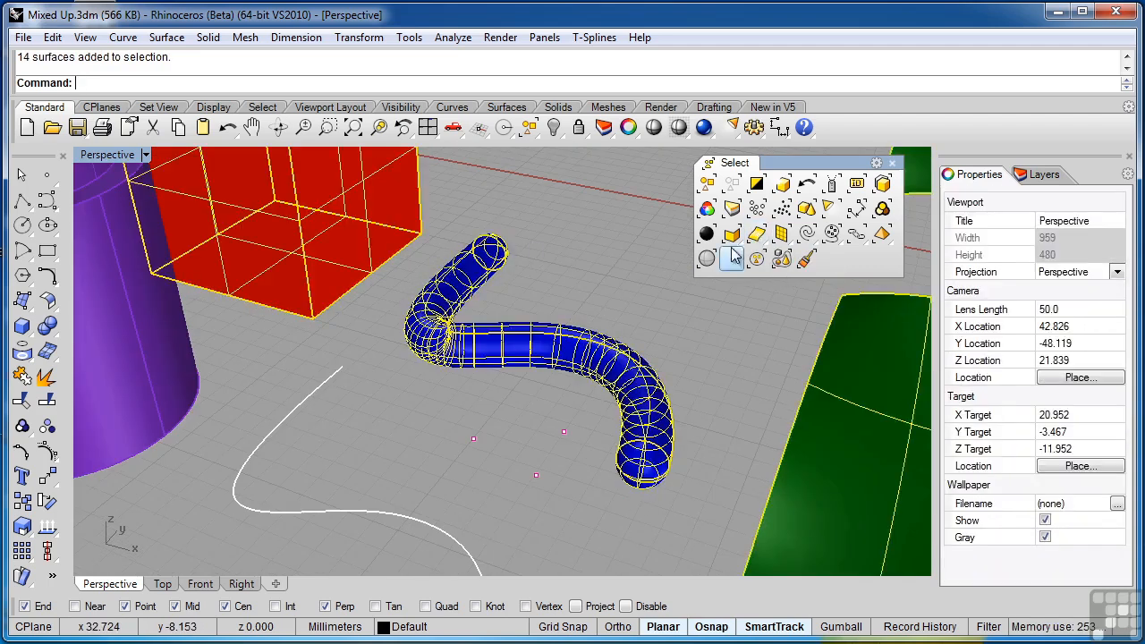
- Join the exploded cube and pipe surfaces back into polysurfaces and clear the selection
{"action": "scroll", "coordinate": [660, 317], "scroll_direction": "down", "scroll_amount": 5}
{"action": "right_click_drag", "start_coordinate": [597, 285], "coordinate": [619, 395], "text": "shift"}
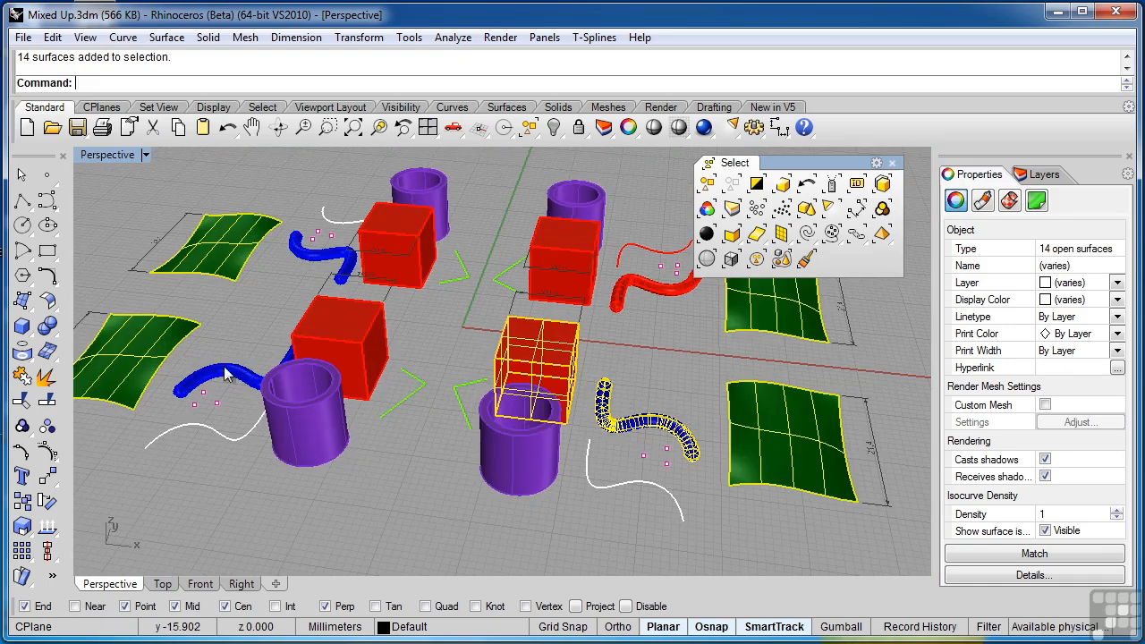
{"action": "left_click", "coordinate": [22, 375]}
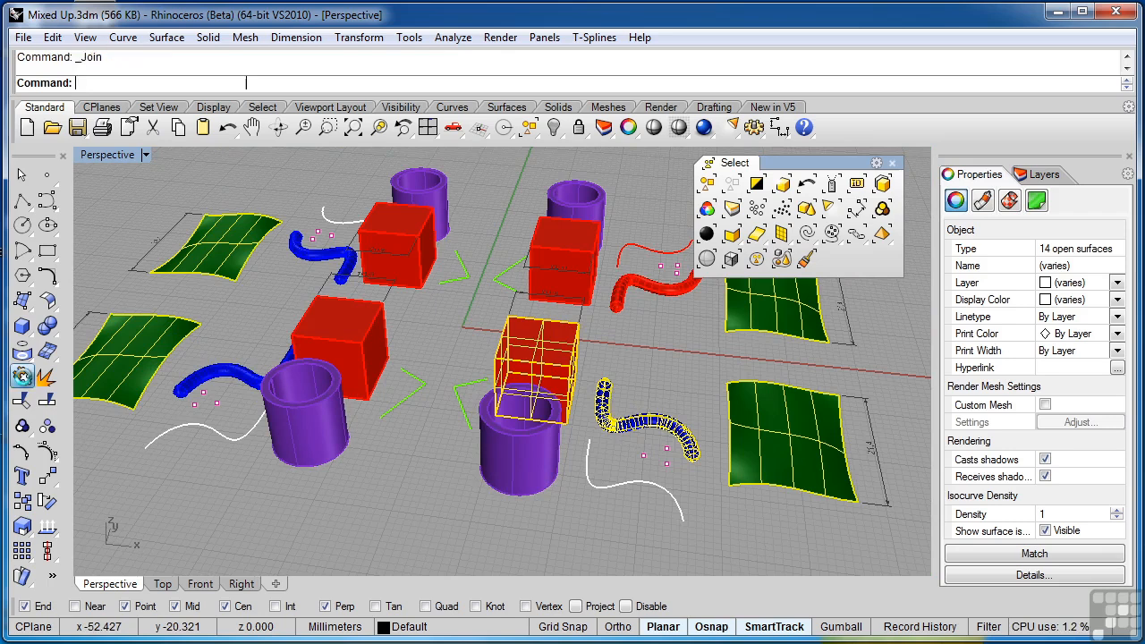
{"action": "left_click", "coordinate": [456, 531]}
- Select all single surfaces in the model
{"action": "left_click", "coordinate": [756, 235]}
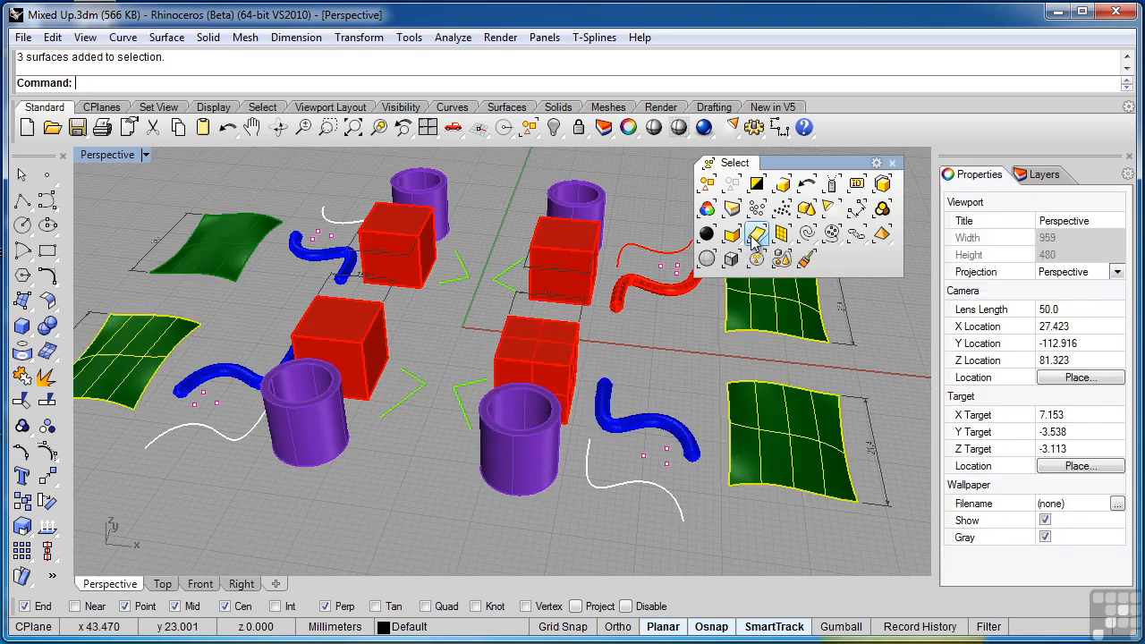
{"action": "right_click_drag", "start_coordinate": [617, 421], "coordinate": [661, 423]}
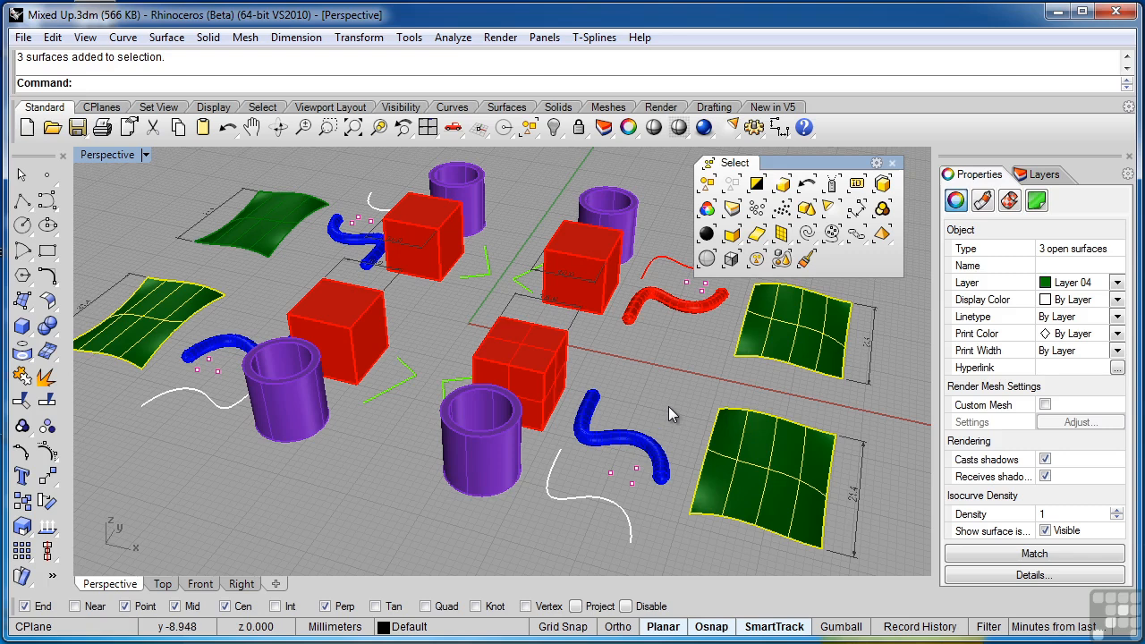
{"action": "scroll", "coordinate": [669, 406], "scroll_direction": "down", "scroll_amount": 4}
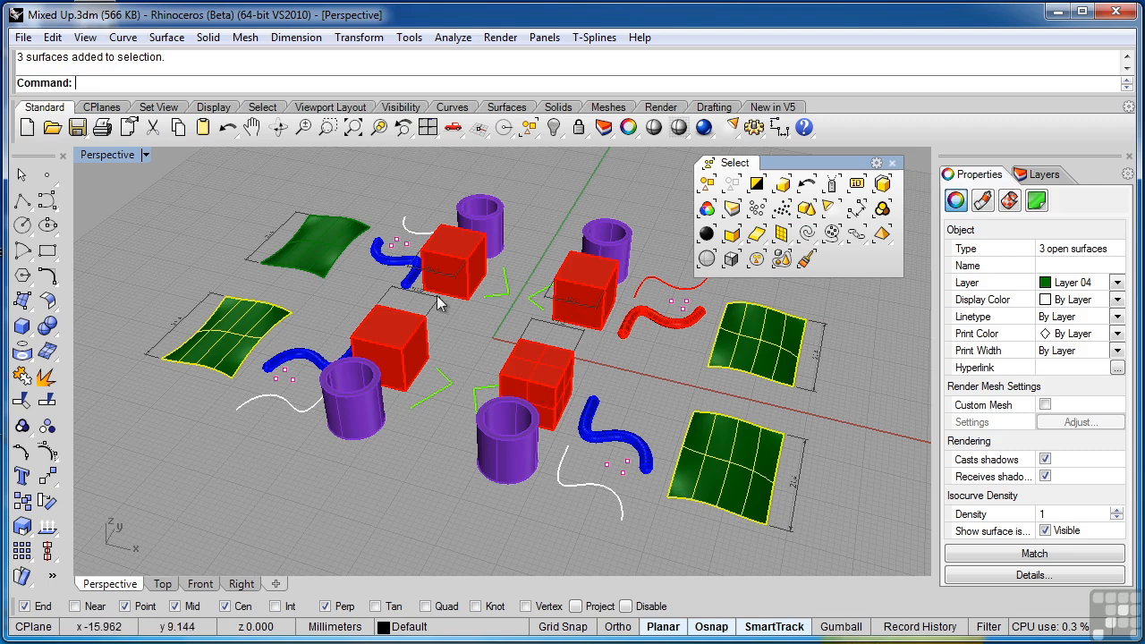
- Duplicate edges of two red cubes, a purple cylinder's rim and a green surface onto the current layer, and show the layer list
{"action": "left_click", "coordinate": [29, 357]}
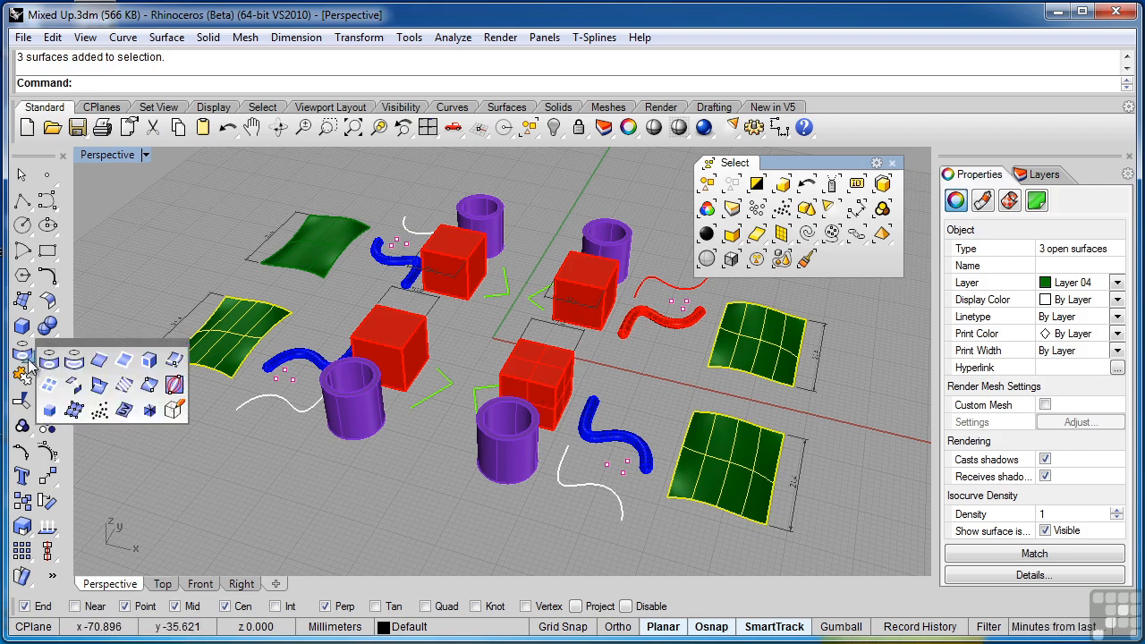
{"action": "left_click", "coordinate": [99, 365]}
{"action": "left_click", "coordinate": [379, 348]}
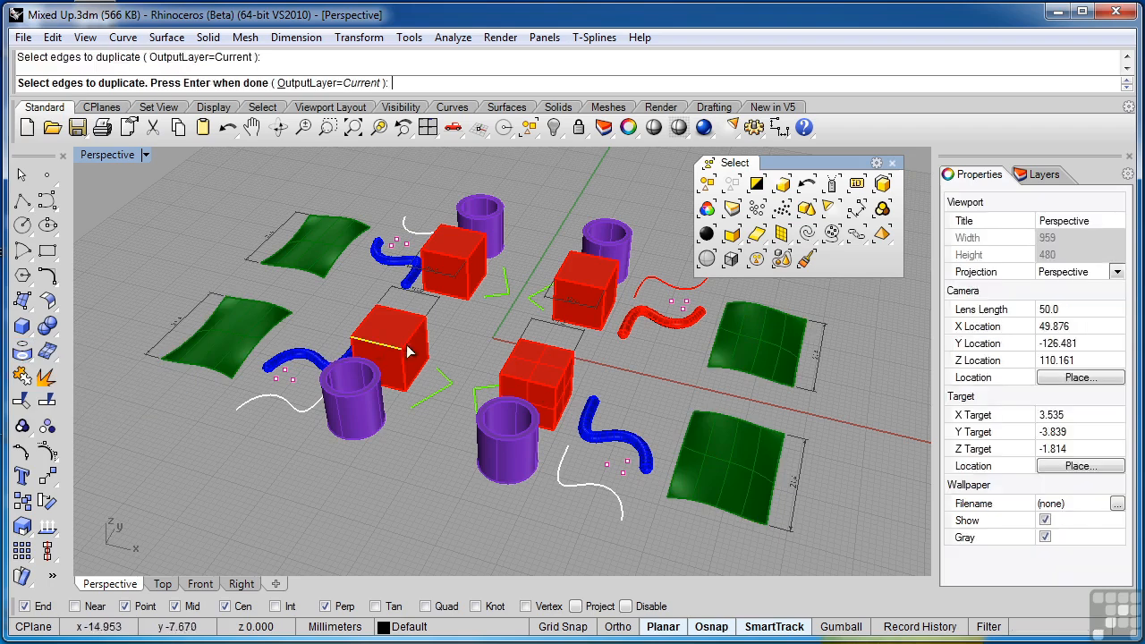
{"action": "left_click", "coordinate": [421, 367]}
{"action": "left_click", "coordinate": [367, 392]}
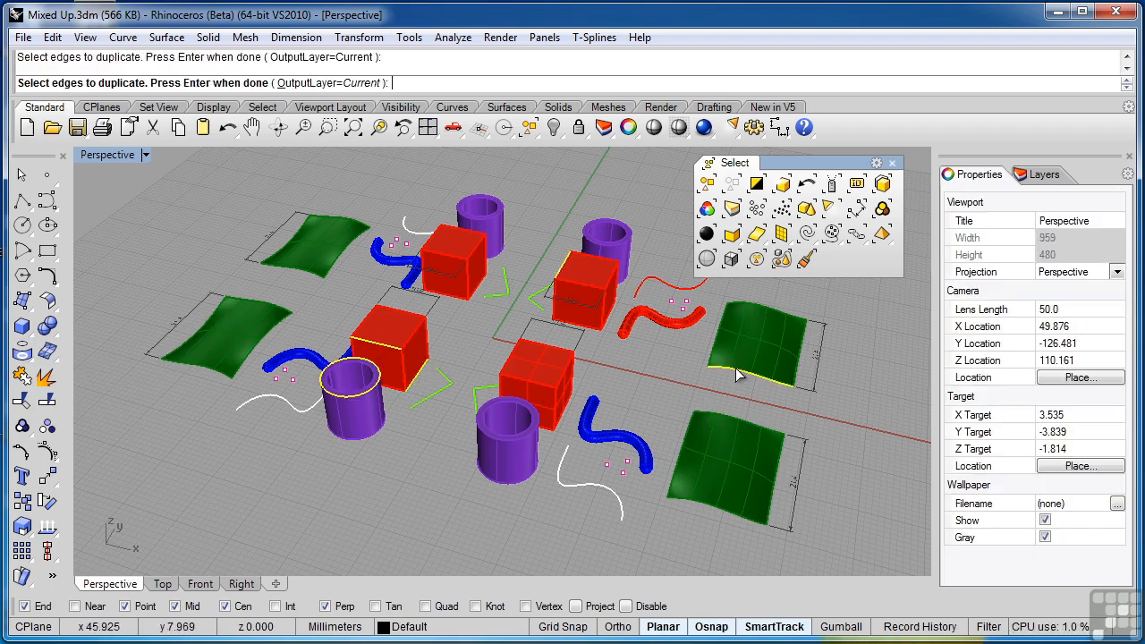
{"action": "key", "text": "Return"}
{"action": "left_click", "coordinate": [1038, 176]}
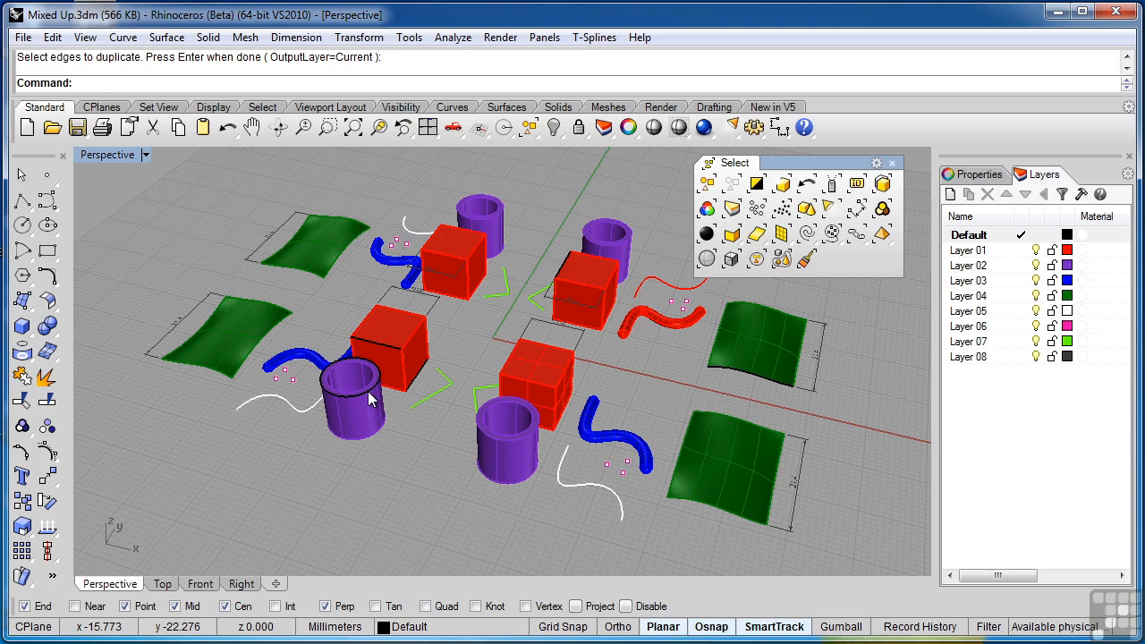
- Select all curves in the model, including the duplicated edges
{"action": "left_click", "coordinate": [808, 234]}
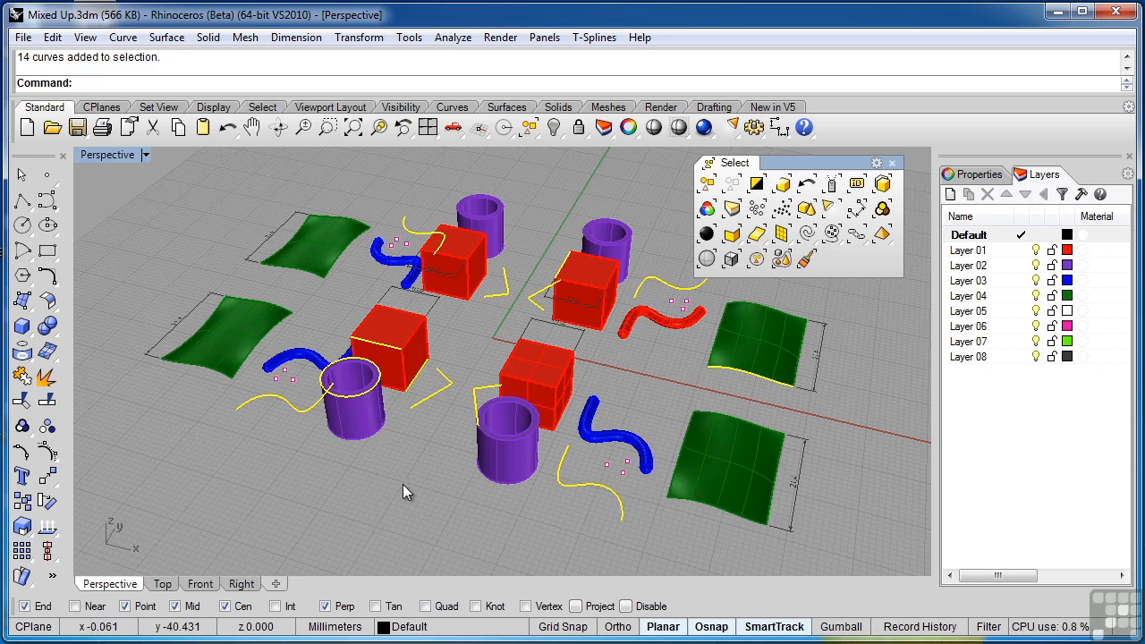
{"action": "key", "text": "ctrl+z"}
{"action": "left_click", "coordinate": [805, 235]}
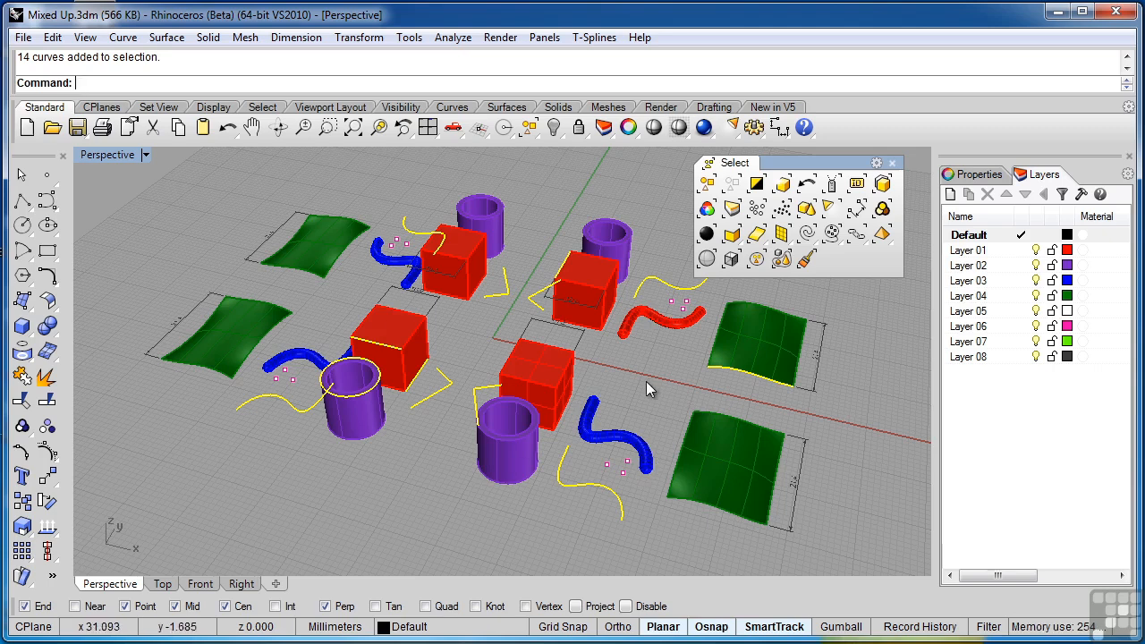
- Add all points and dimensions to the curve selection and hide the selected objects
{"action": "left_click", "coordinate": [757, 210]}
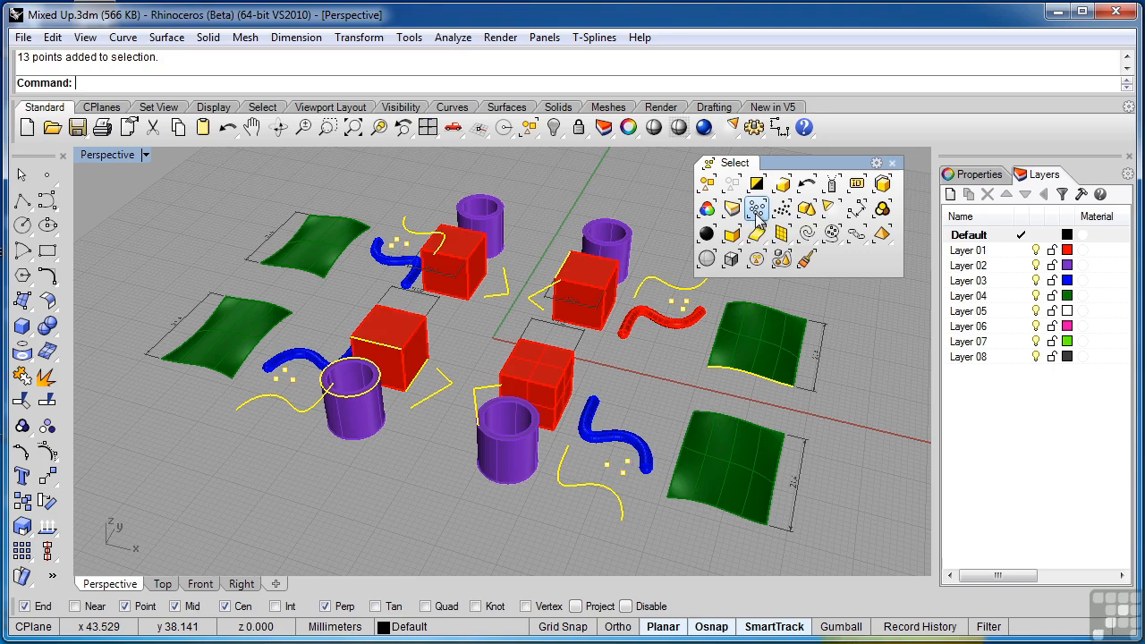
{"action": "left_click", "coordinate": [857, 211]}
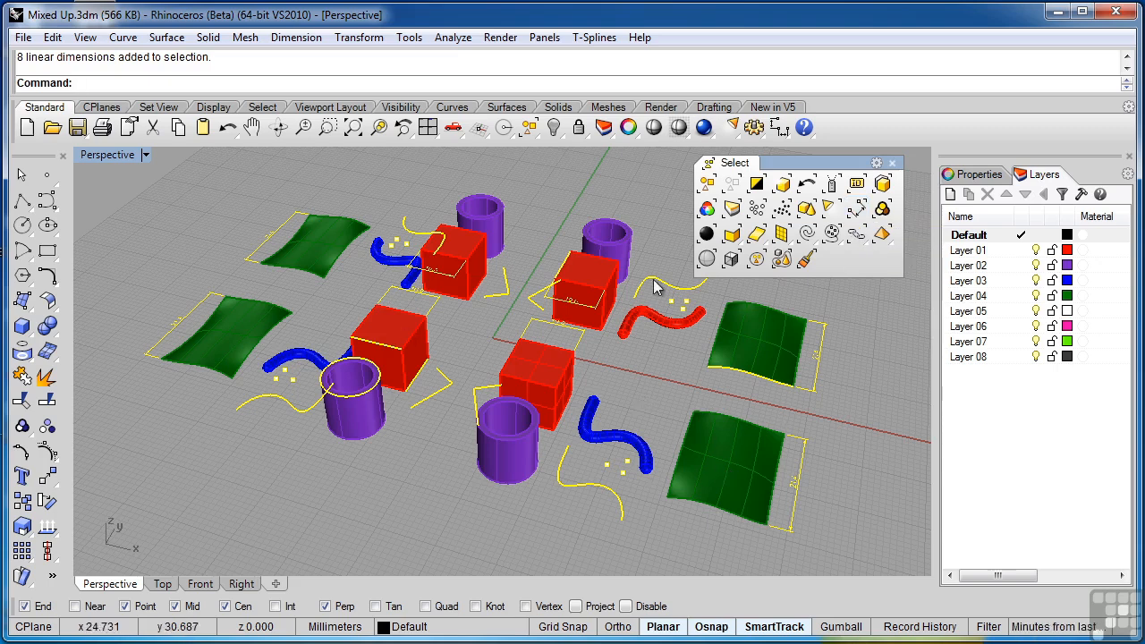
{"action": "left_click", "coordinate": [554, 130]}
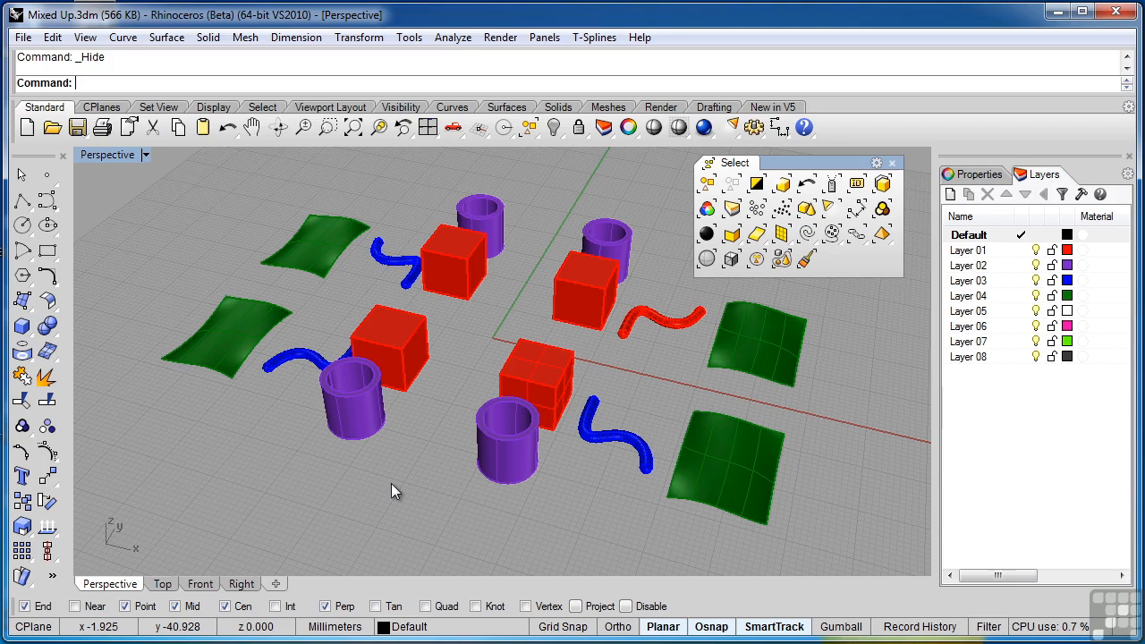
- Select all polysurfaces among the remaining objects and clear the selection
{"action": "right_click_drag", "start_coordinate": [335, 491], "coordinate": [526, 475]}
{"action": "right_click_drag", "start_coordinate": [386, 466], "coordinate": [298, 450]}
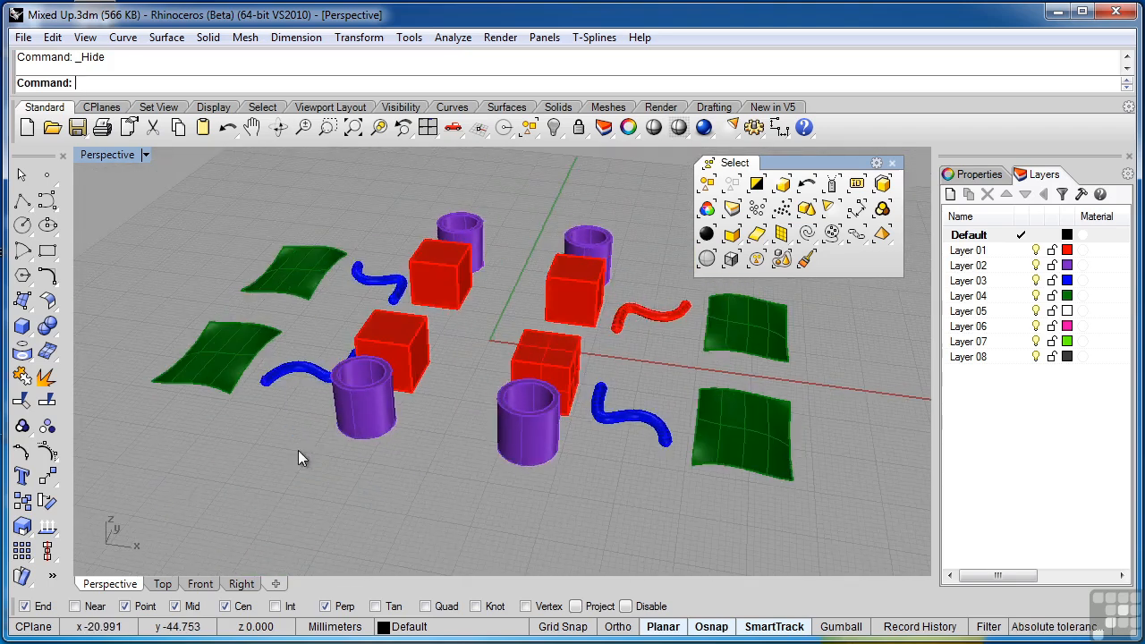
{"action": "left_click", "coordinate": [732, 235]}
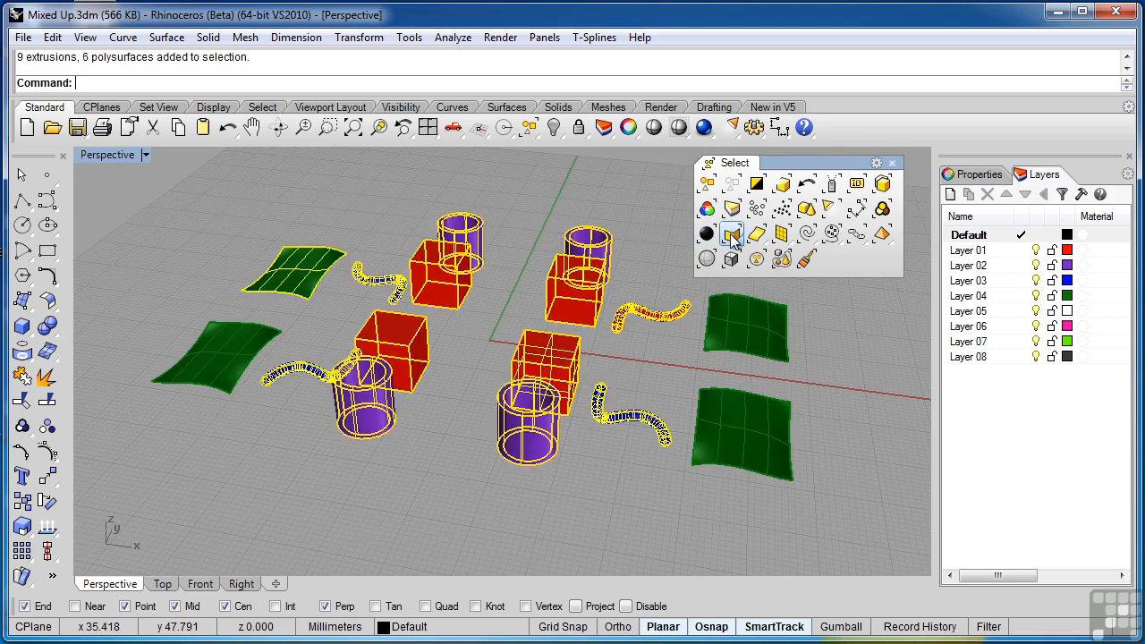
{"action": "left_click", "coordinate": [668, 233]}
- Select all single surfaces among the remaining objects and leave nothing selected
{"action": "left_click", "coordinate": [756, 235]}
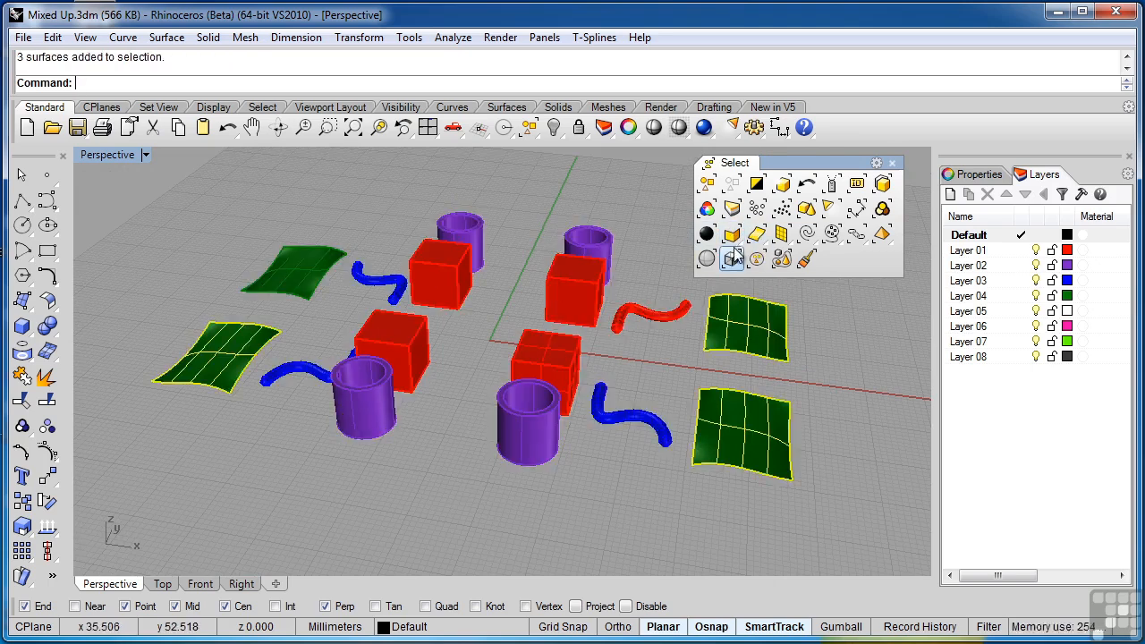
{"action": "left_click", "coordinate": [638, 253]}
{"action": "right_click_drag", "start_coordinate": [638, 253], "coordinate": [577, 286]}
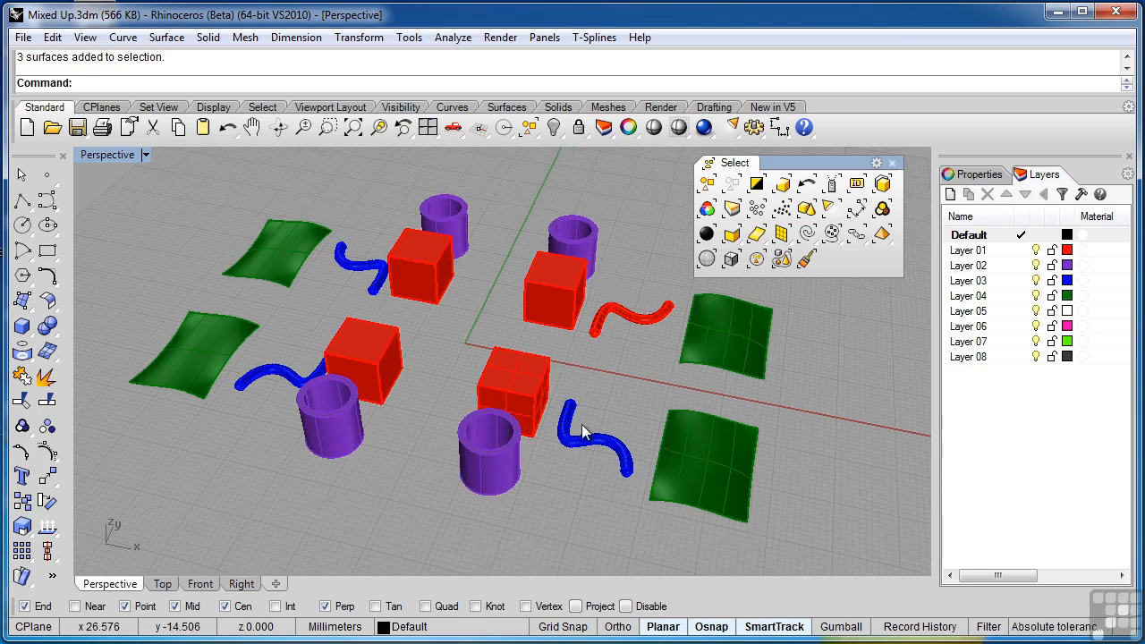